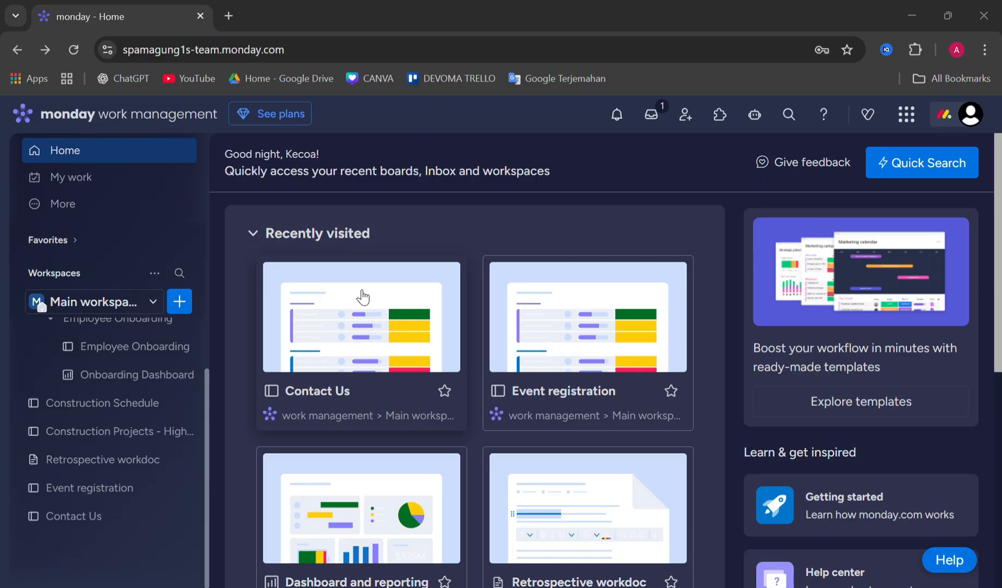
scroll(333, 299, "down", 1)
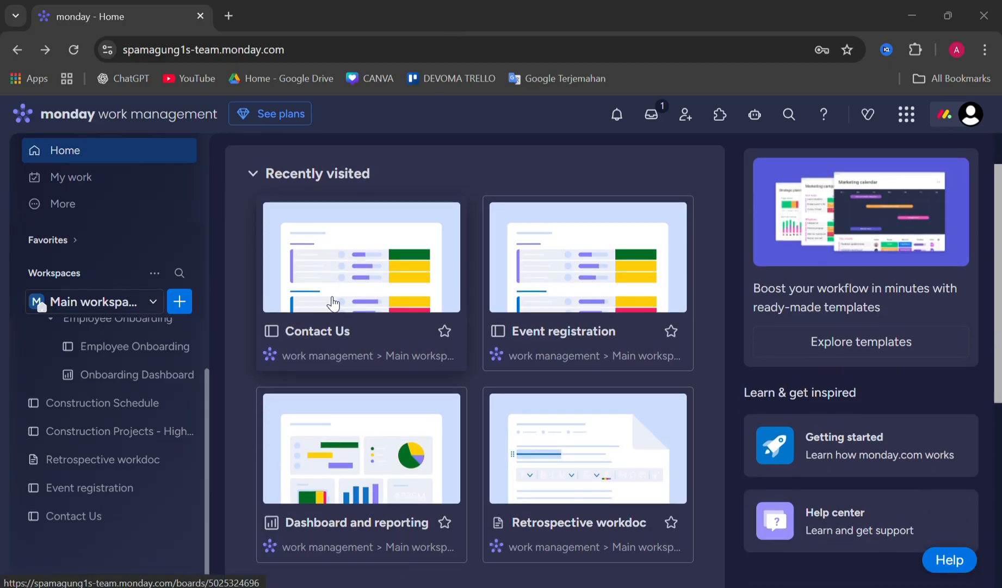
left_click(151, 305)
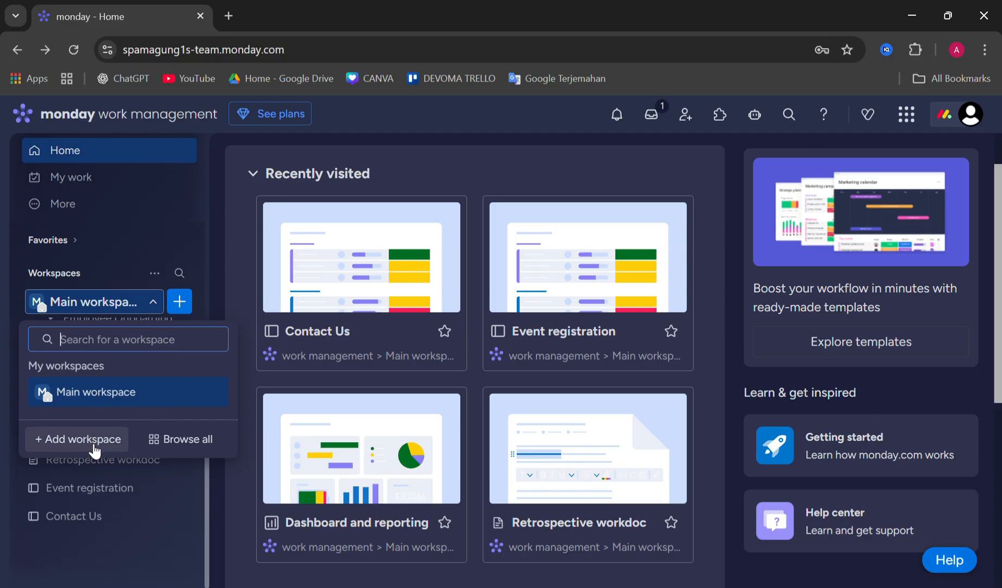
left_click(186, 248)
scroll(136, 370, "down", 3)
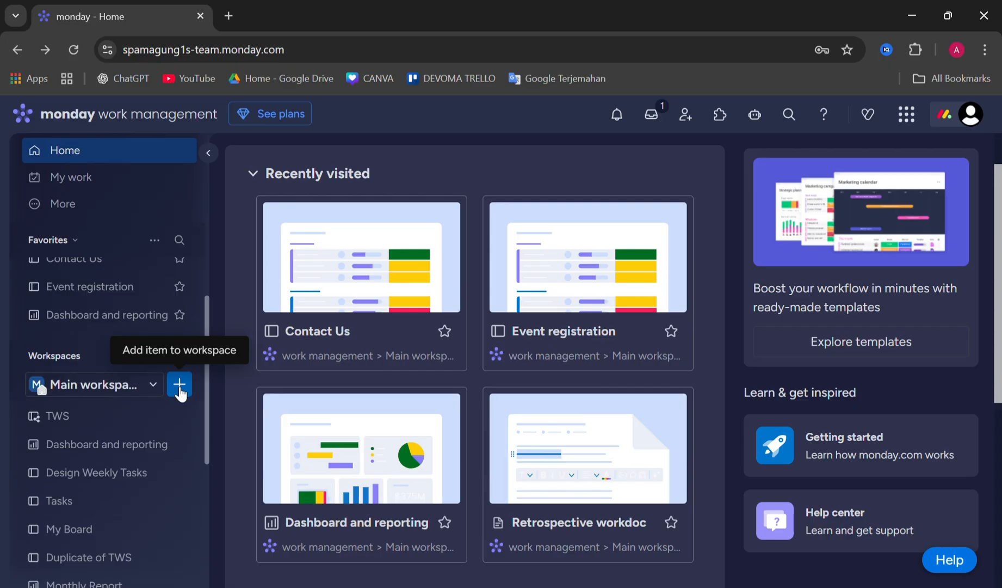
Add a form to the main workspace by starting with a template
left_click(180, 386)
mouse_move(267, 321)
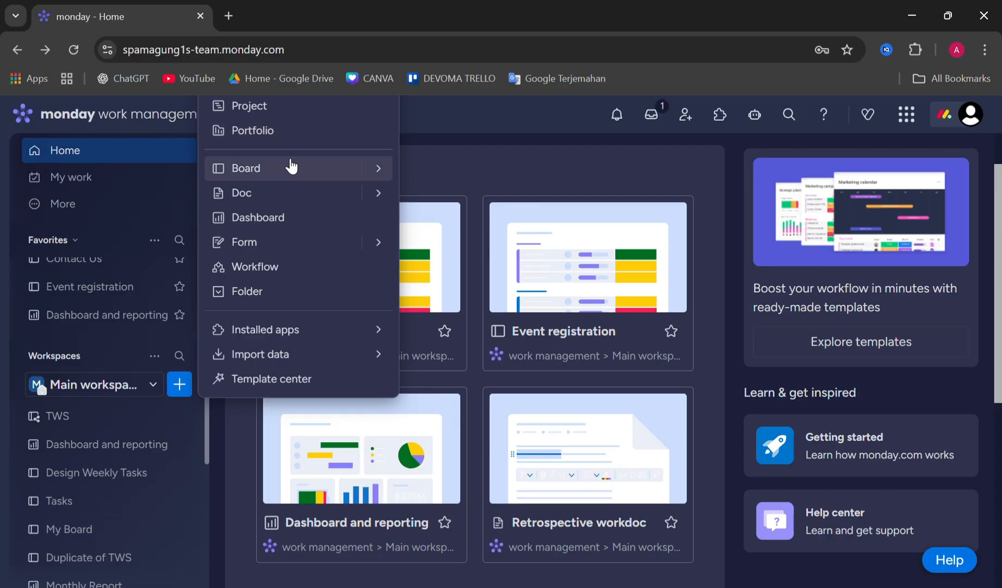
mouse_move(315, 342)
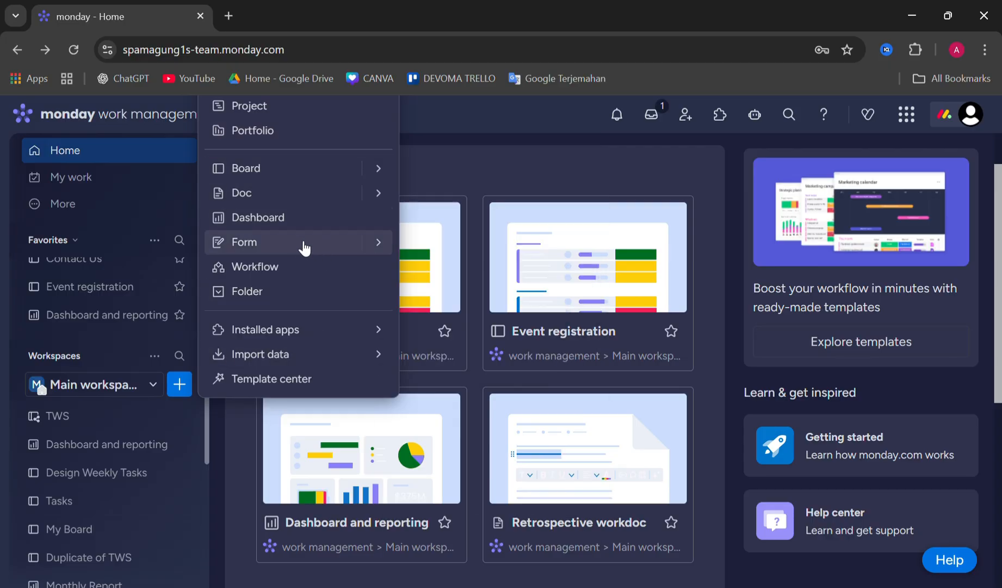
mouse_move(377, 245)
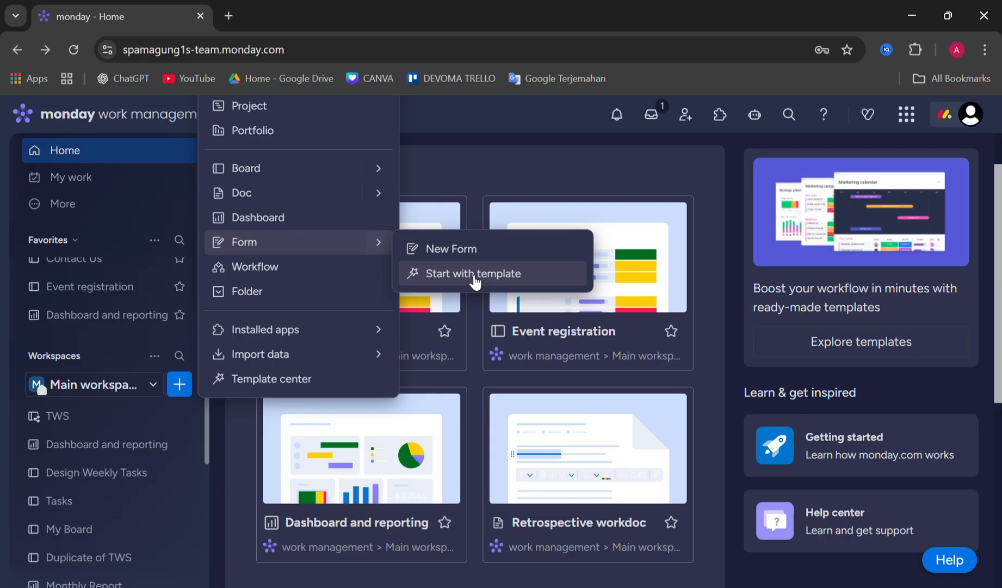
left_click(475, 278)
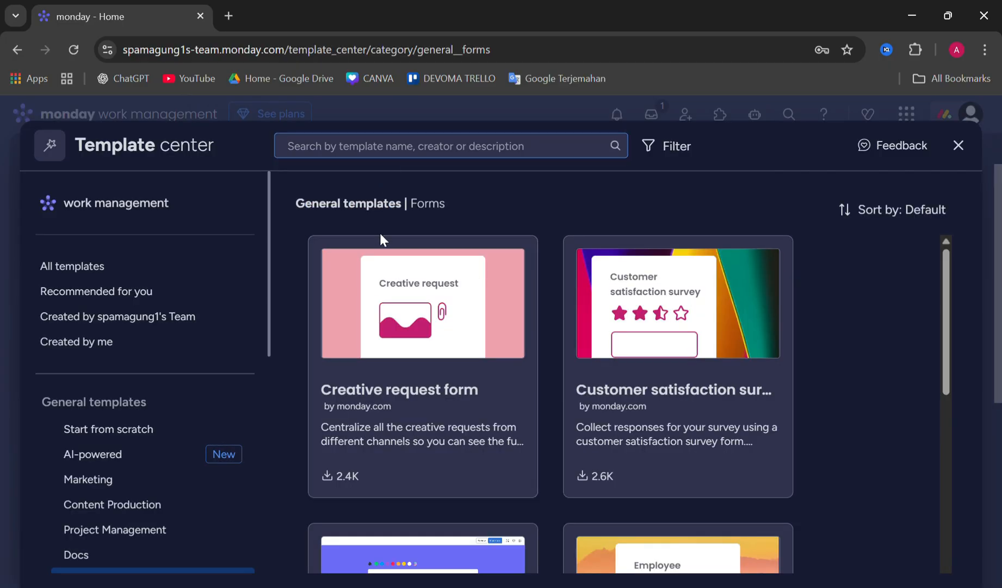
Browse the general template categories, including Freelancers, Software Development and HR, and return to the Forms category
scroll(145, 423, "down", 2)
scroll(145, 422, "down", 5)
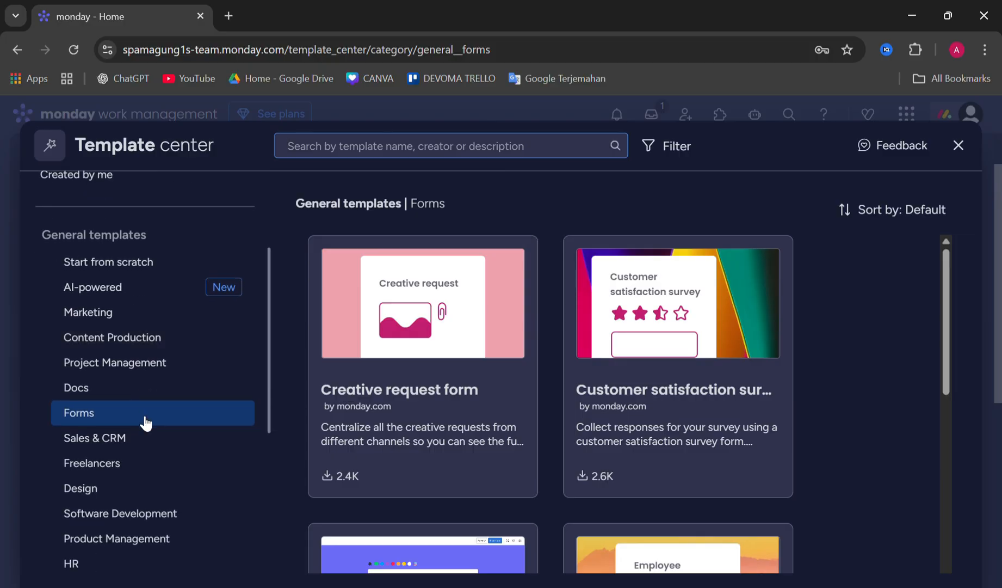
scroll(146, 423, "down", 3)
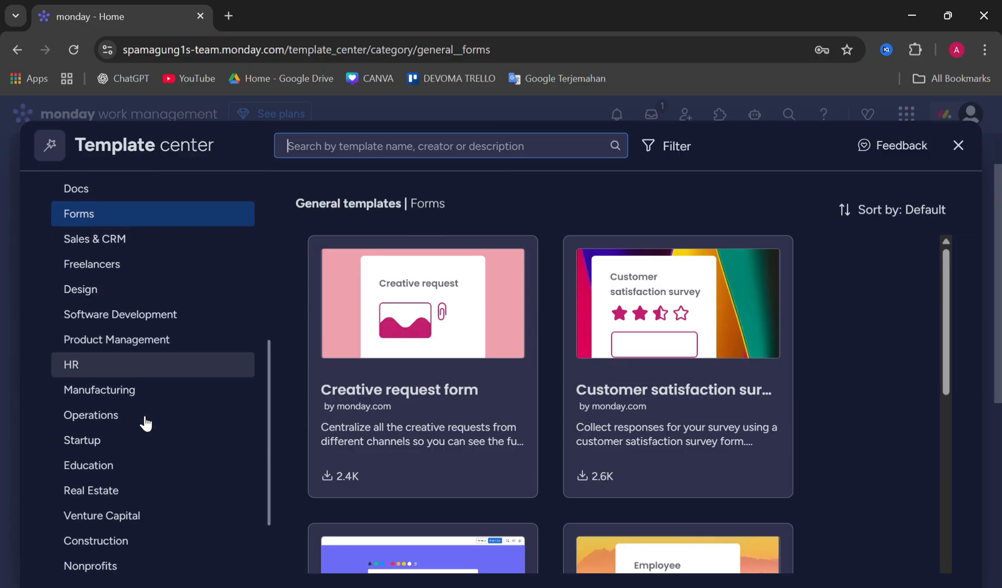
scroll(143, 421, "up", 2)
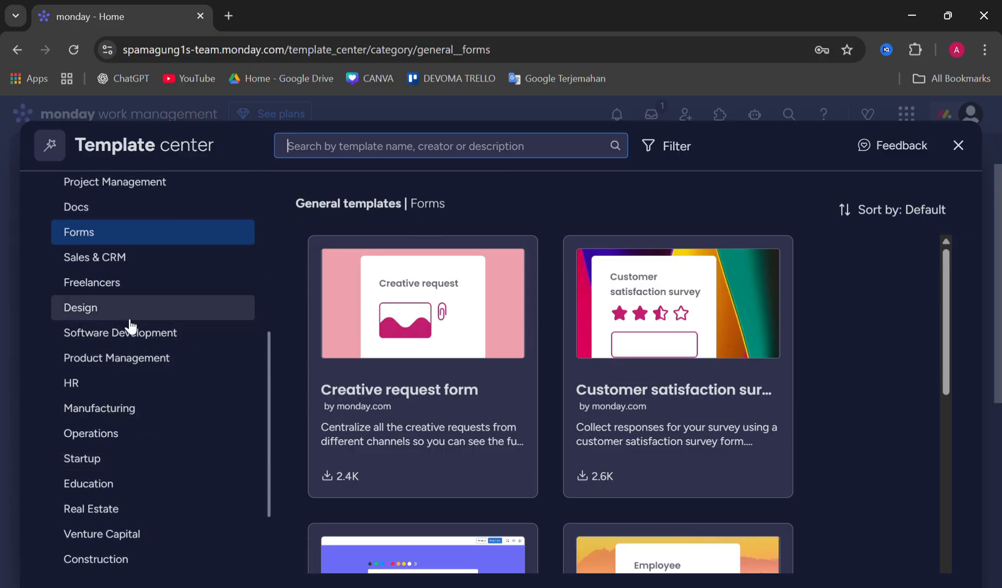
scroll(130, 327, "up", 1)
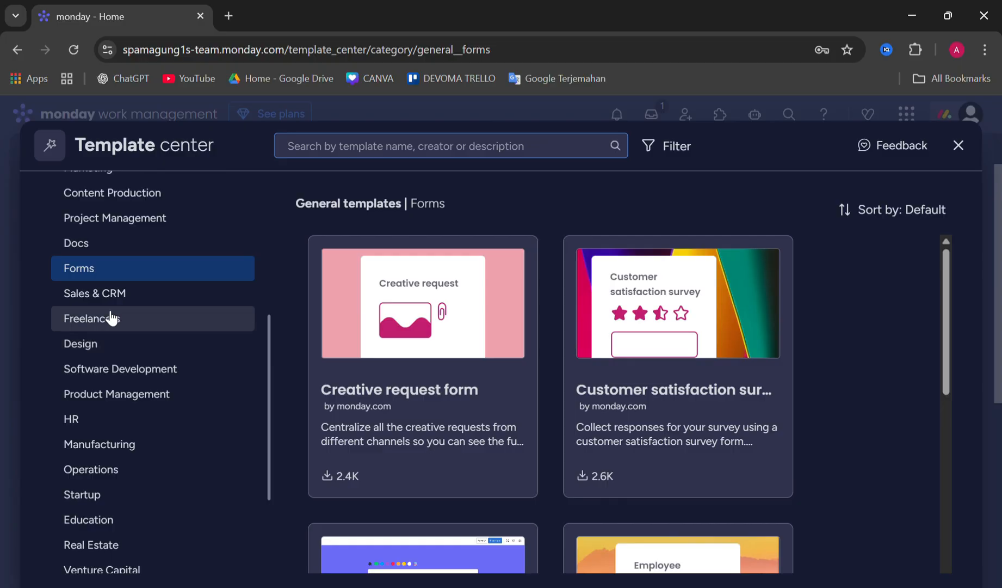
left_click(119, 320)
scroll(122, 333, "down", 1)
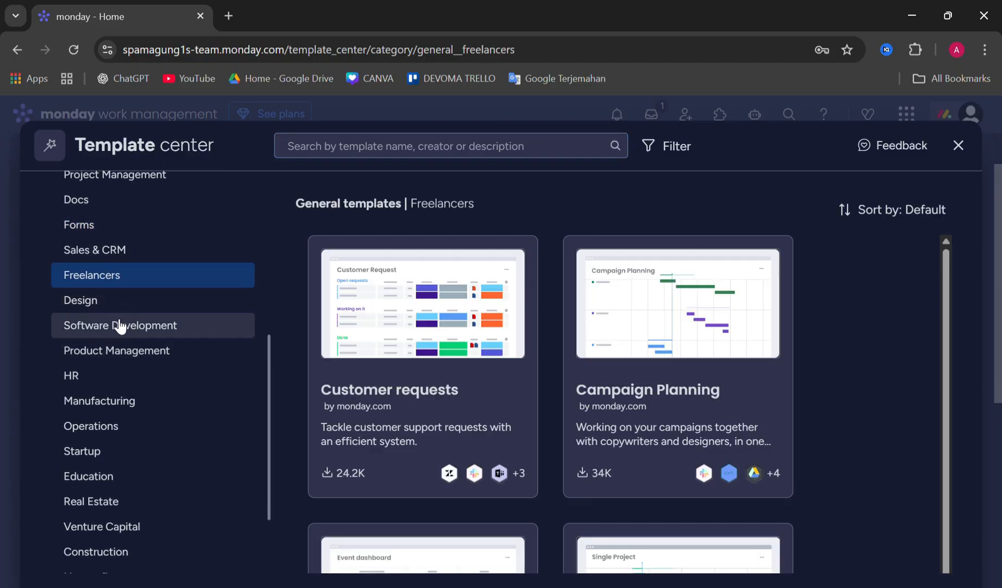
left_click(135, 336)
scroll(136, 359, "down", 1)
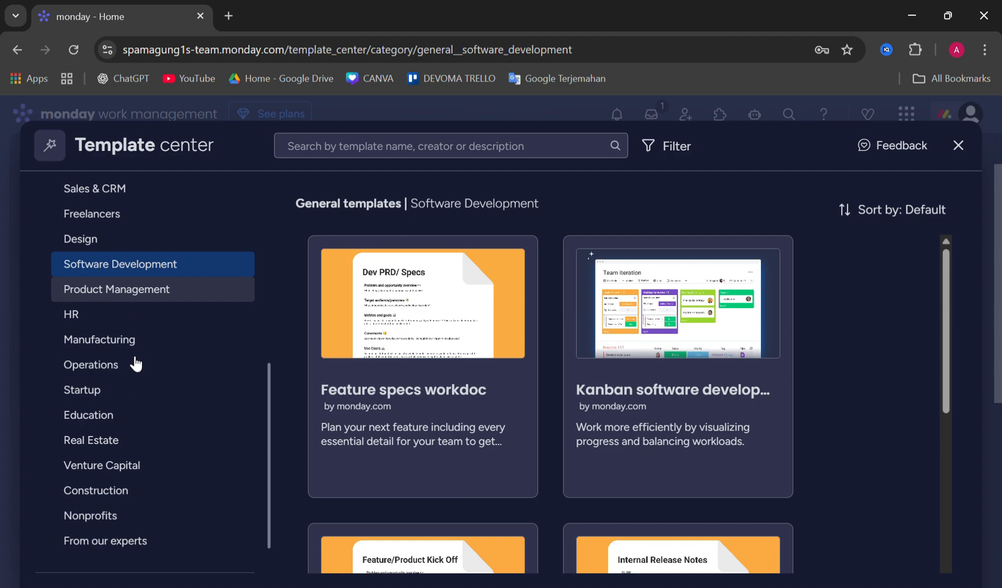
left_click(127, 320)
scroll(143, 402, "up", 5)
scroll(143, 403, "up", 1)
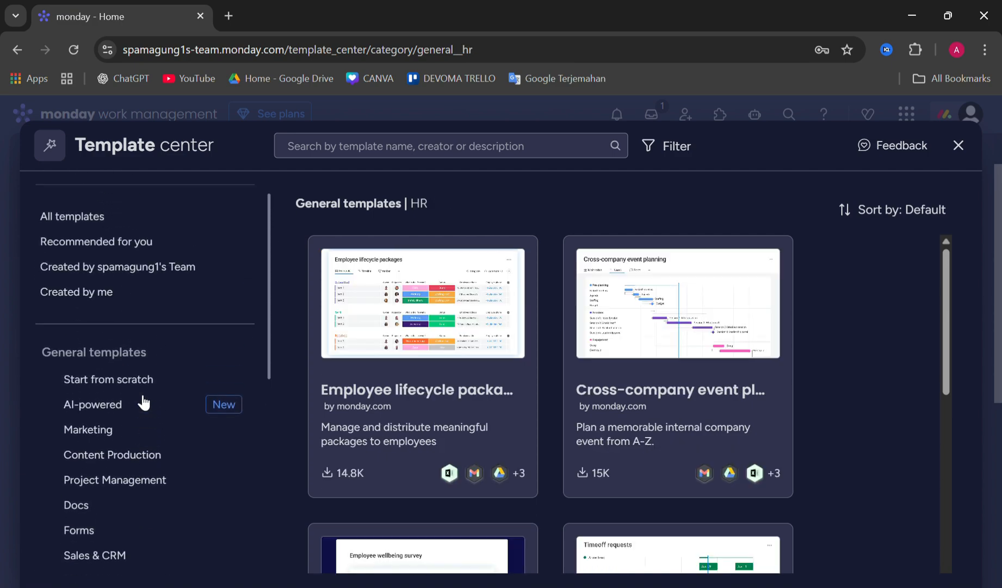
scroll(143, 403, "down", 4)
scroll(143, 402, "up", 1)
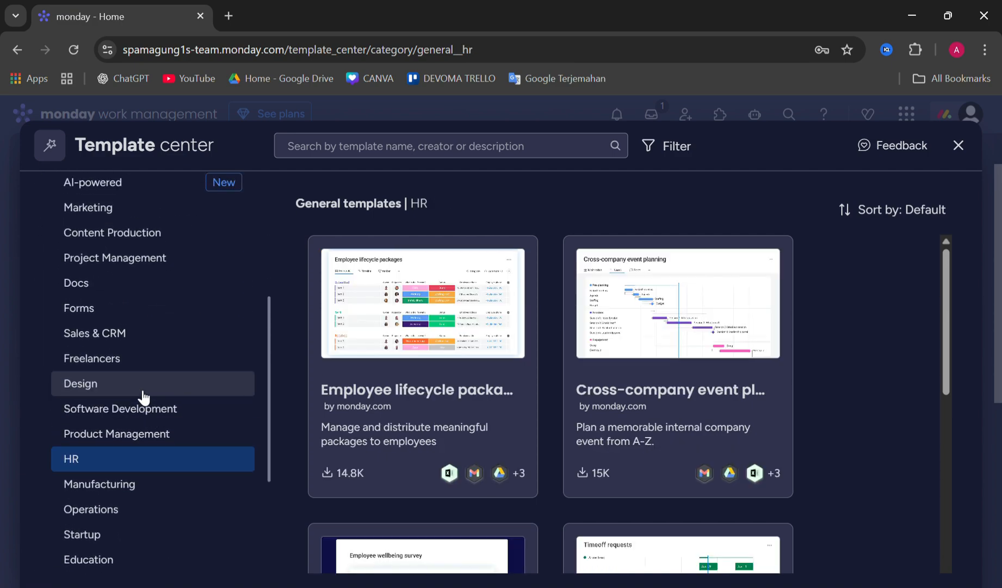
left_click(121, 308)
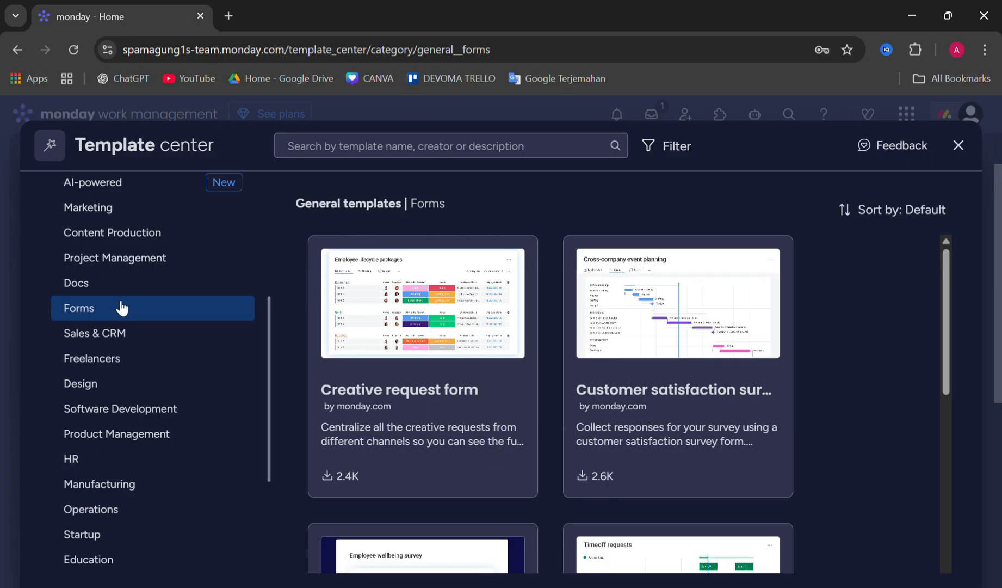
Find the Order form template among the Forms templates and open its details
scroll(426, 411, "down", 1)
scroll(426, 411, "down", 9)
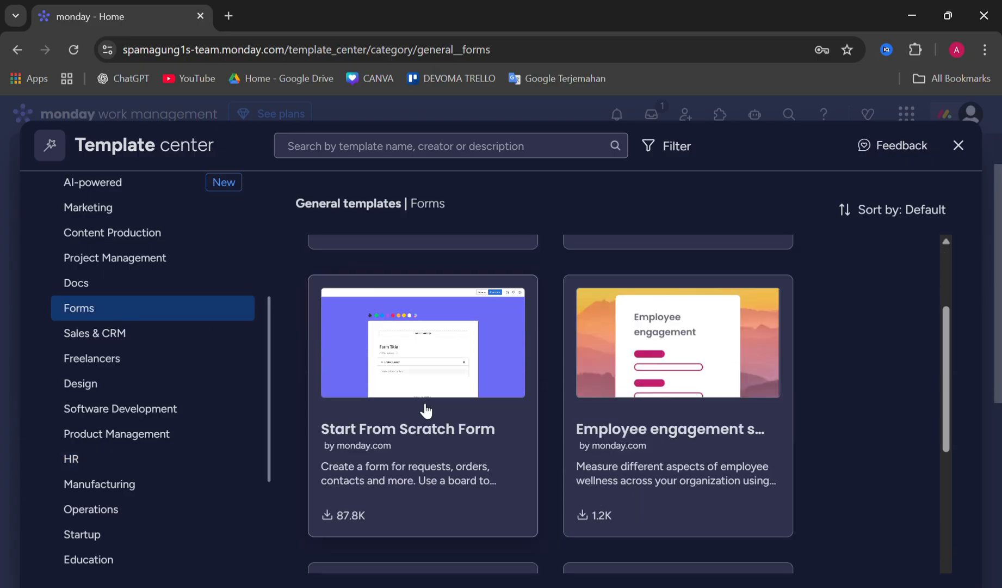
scroll(426, 411, "down", 10)
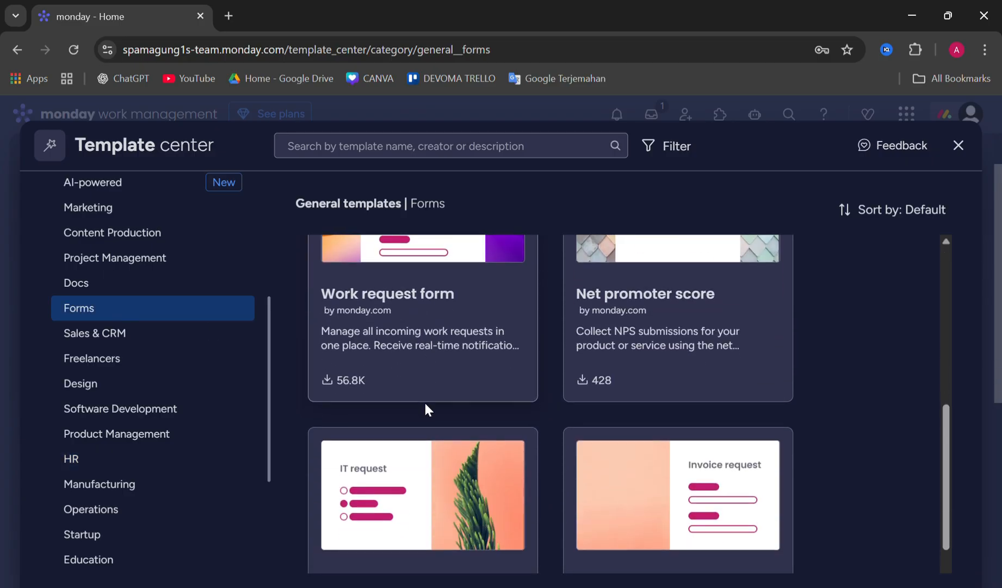
scroll(426, 411, "down", 5)
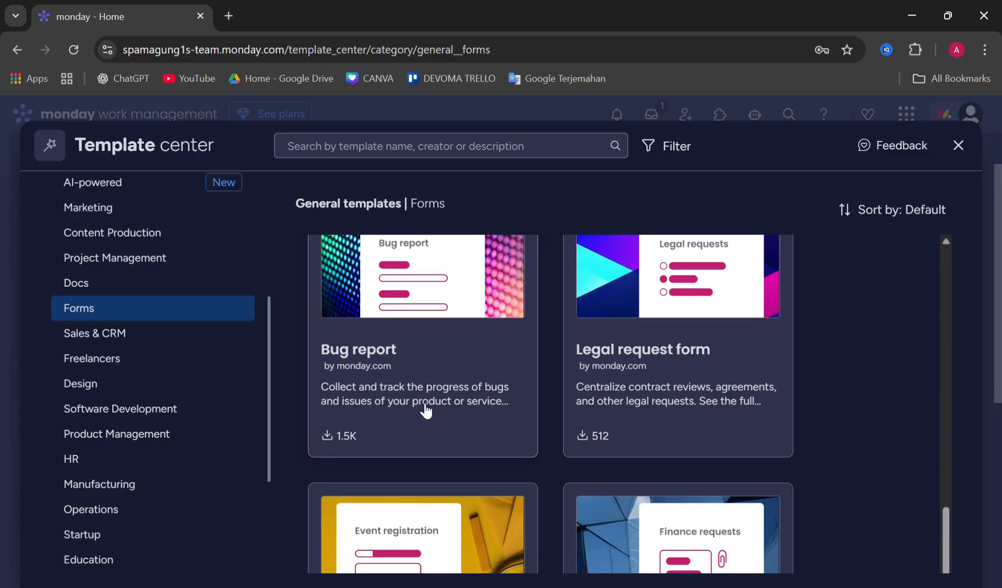
scroll(426, 411, "down", 3)
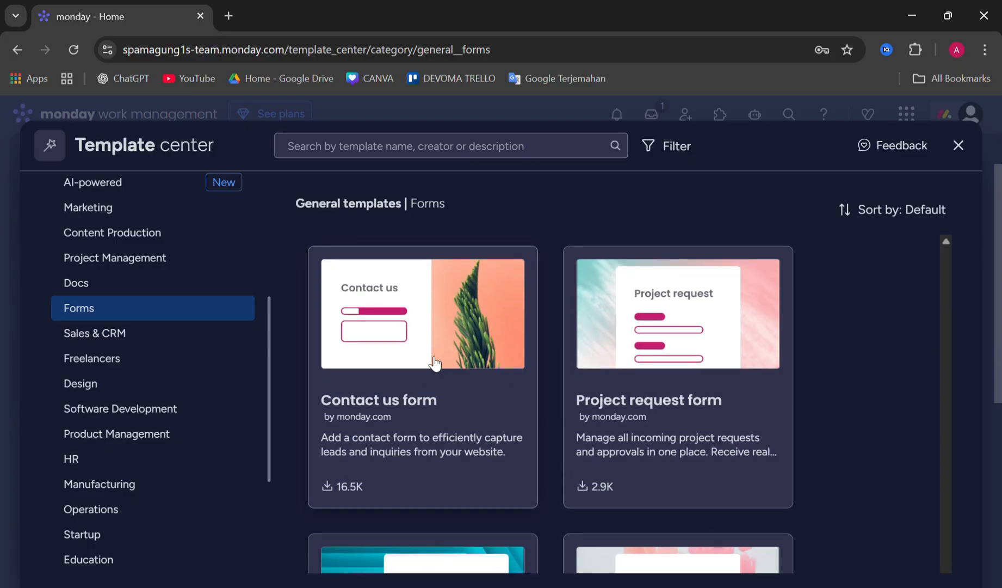
scroll(434, 363, "down", 5)
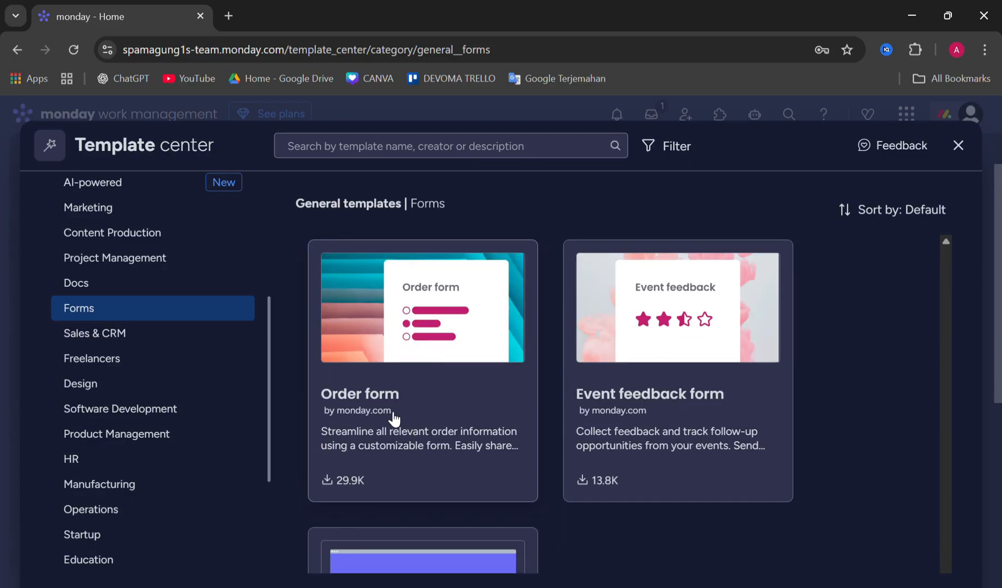
left_click(427, 396)
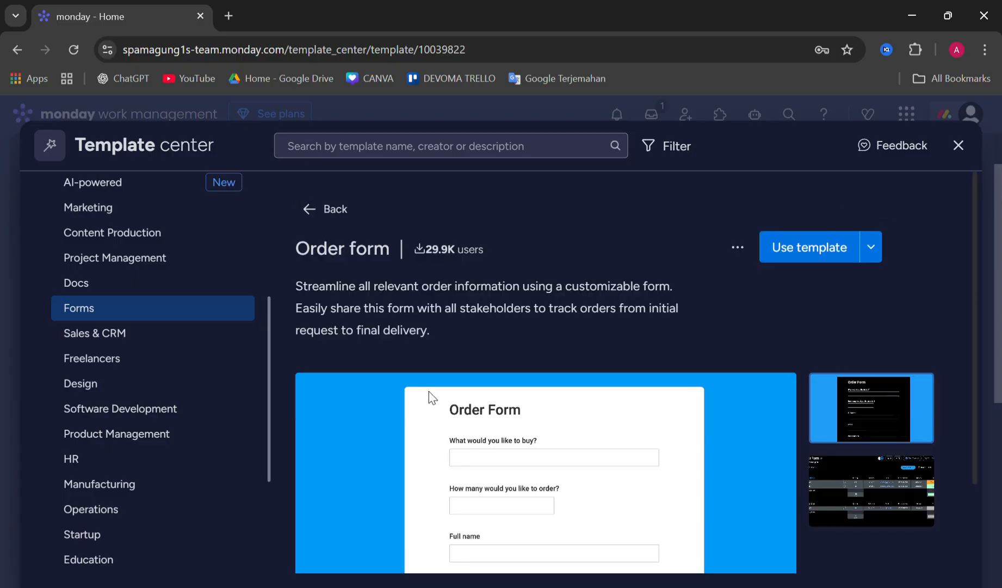
Review the Order form template's description and preview images, and use the template
left_click_drag(289, 283, 420, 337)
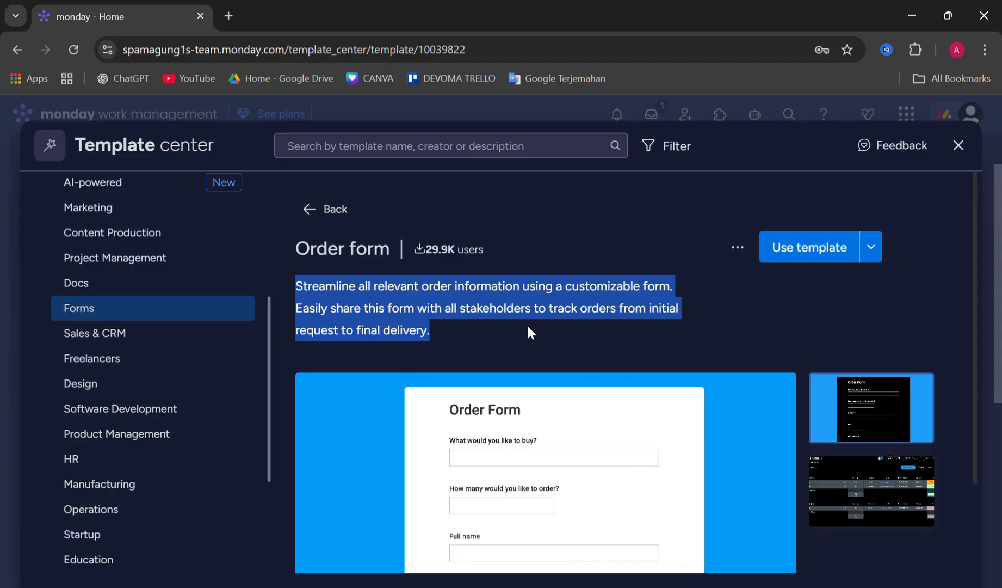
scroll(566, 333, "down", 2)
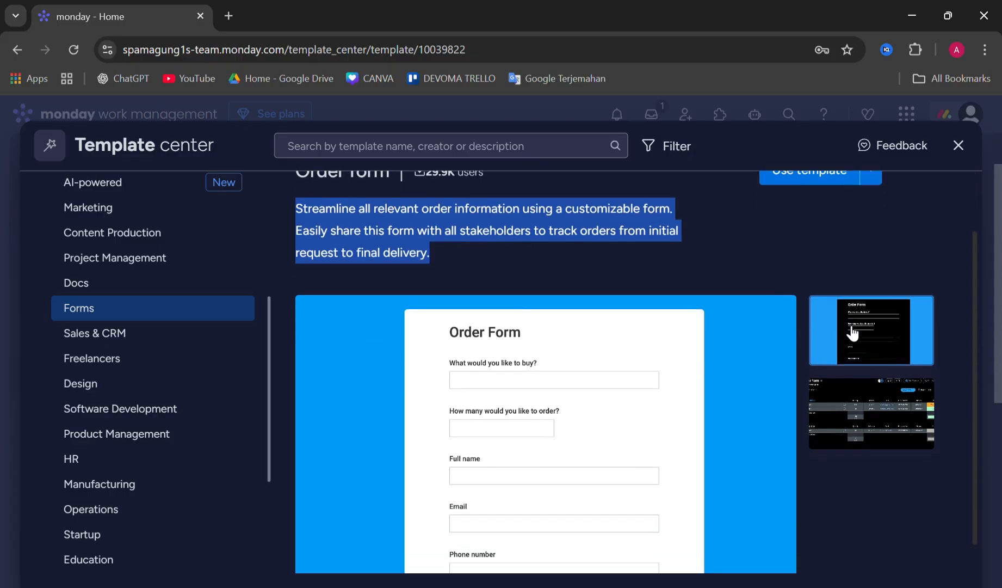
left_click(877, 405)
left_click(889, 359)
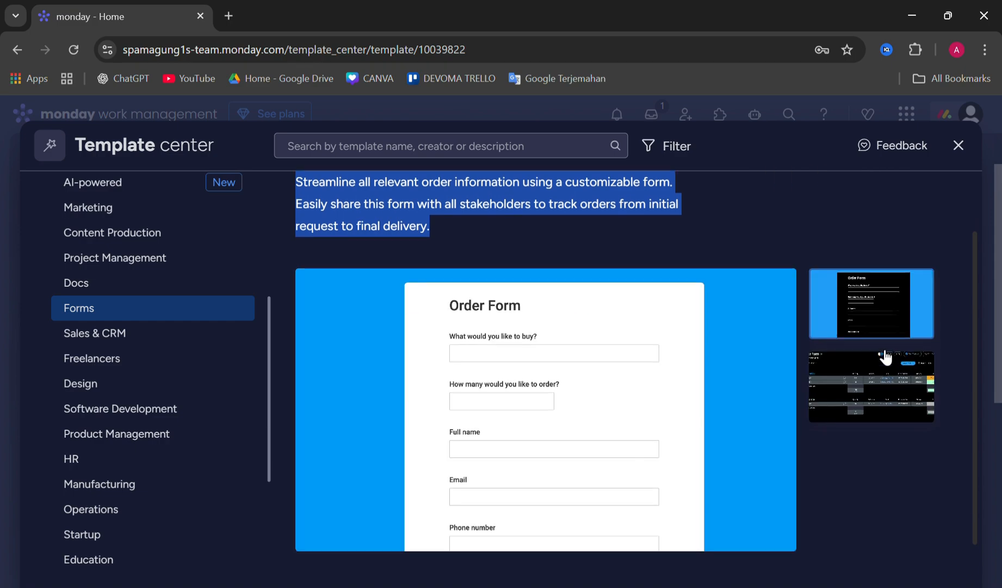
scroll(888, 358, "up", 2)
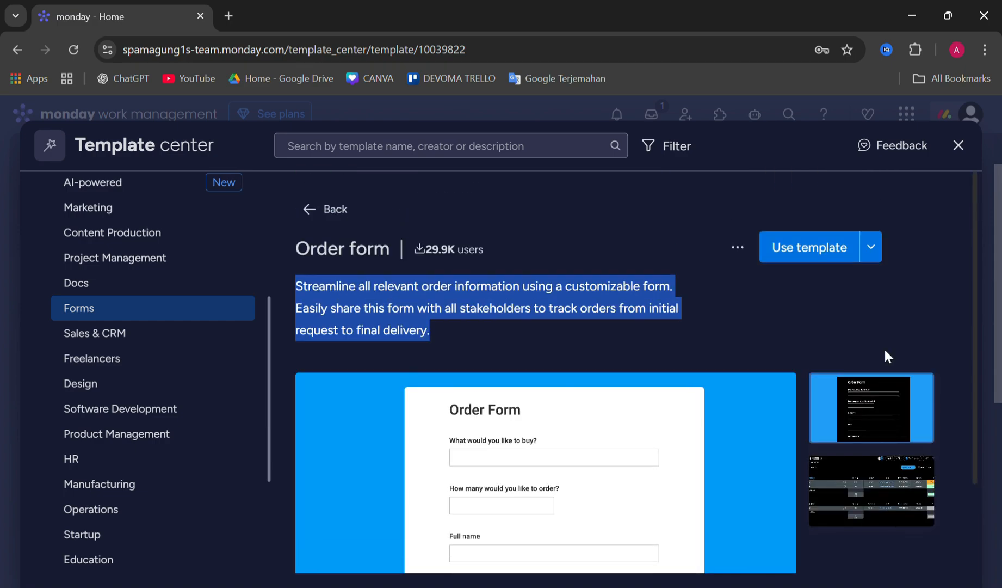
left_click(790, 320)
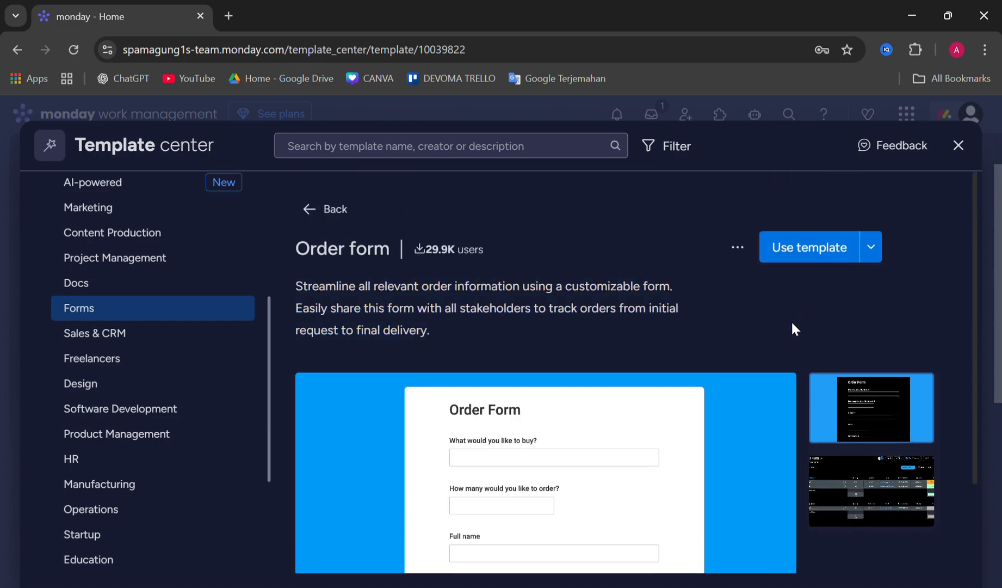
left_click(811, 258)
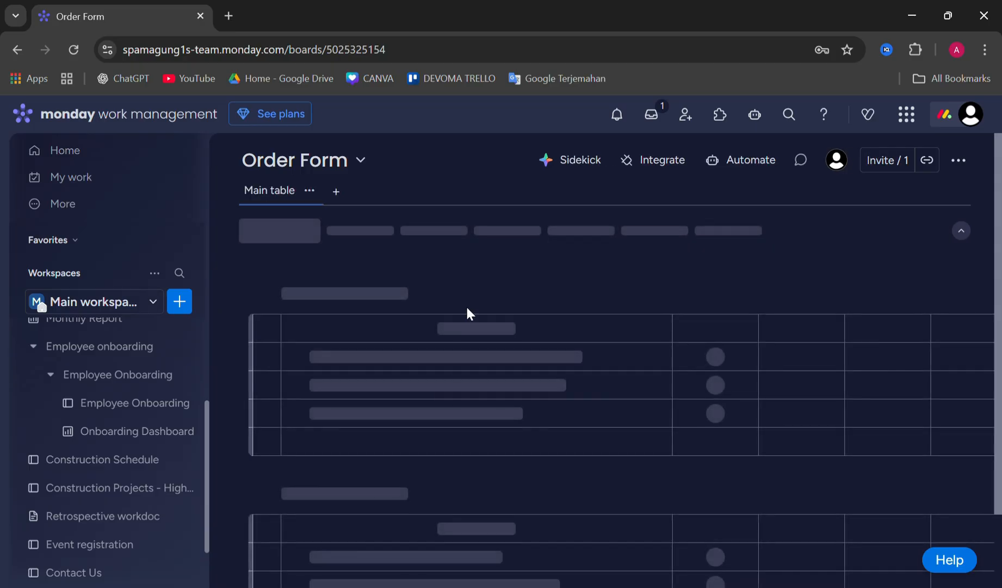
Examine the general settings available for the new Order Form
scroll(428, 386, "down", 1)
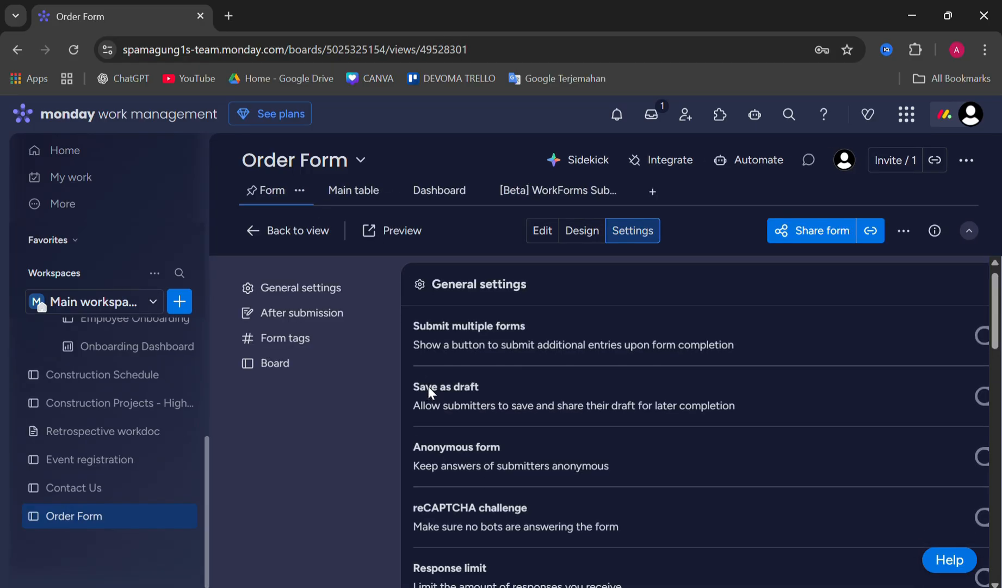
scroll(438, 373, "up", 1)
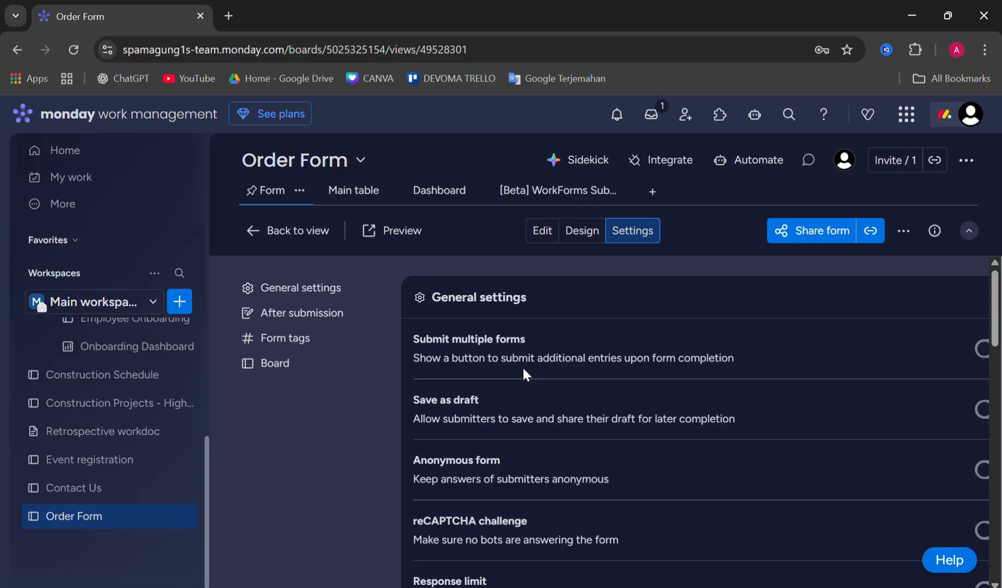
scroll(522, 373, "down", 2)
scroll(522, 373, "up", 2)
scroll(600, 380, "down", 1)
scroll(603, 379, "up", 1)
Switch the Order Form to content editing and enable its welcome page
left_click(541, 230)
scroll(359, 397, "down", 1)
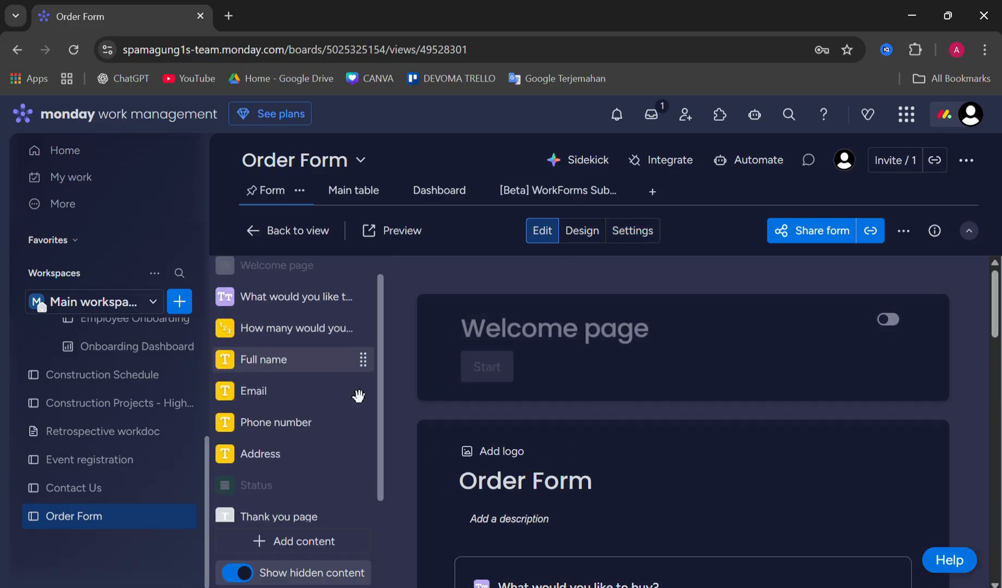
scroll(363, 403, "up", 1)
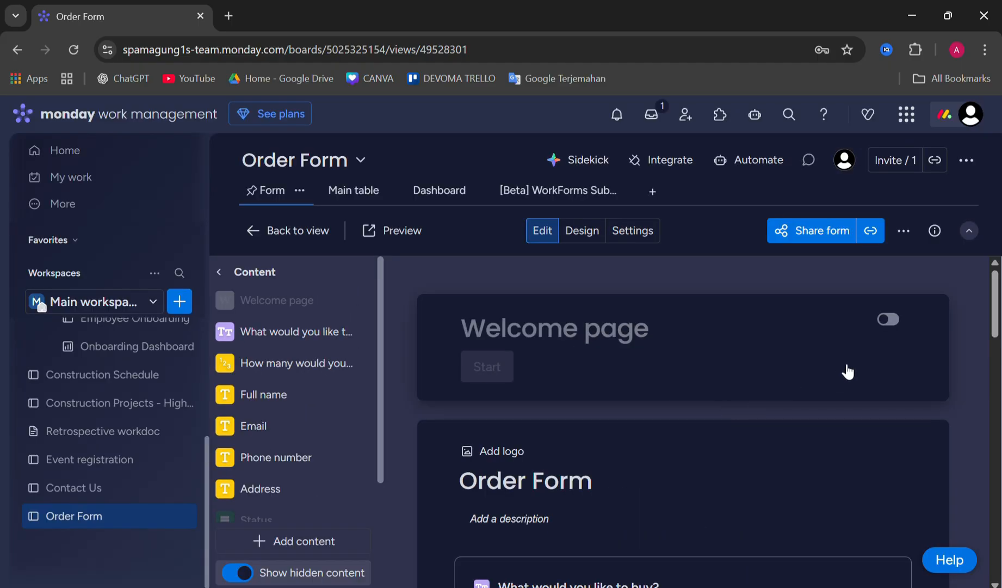
left_click(888, 320)
Add the description "Order here" to the welcome page
left_click(597, 369)
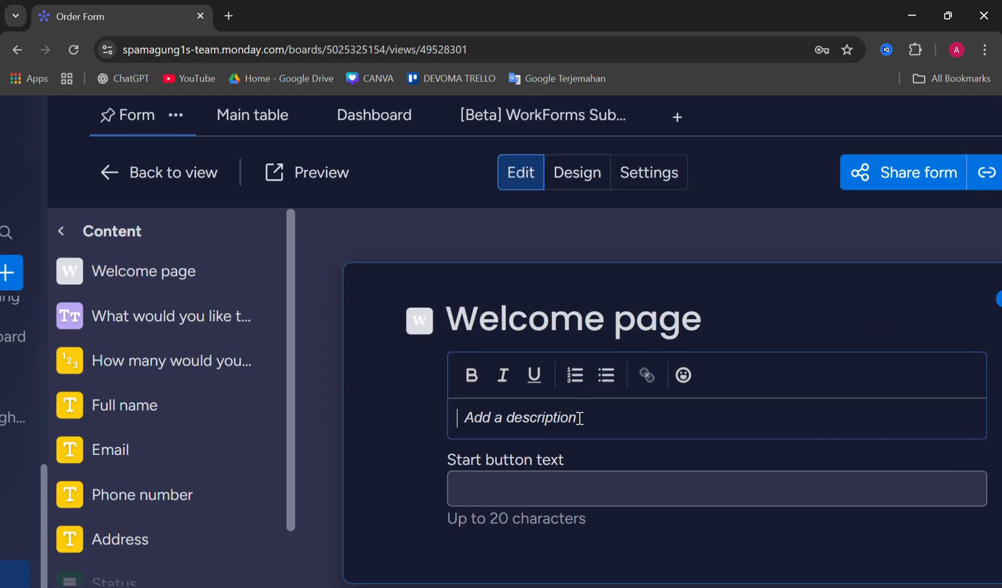
key("Caps_Lock")
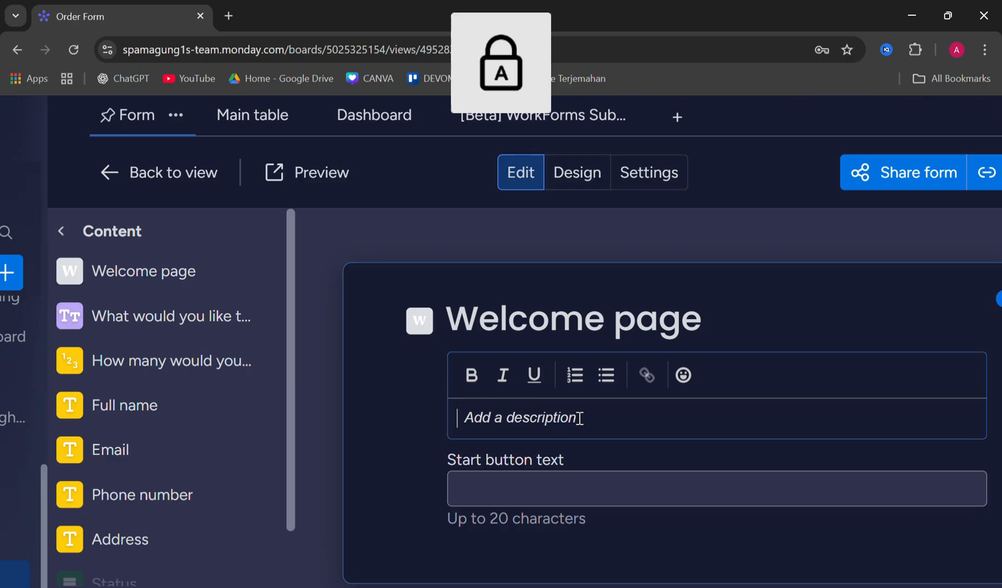
type("O")
key("Caps_Lock")
type("rd")
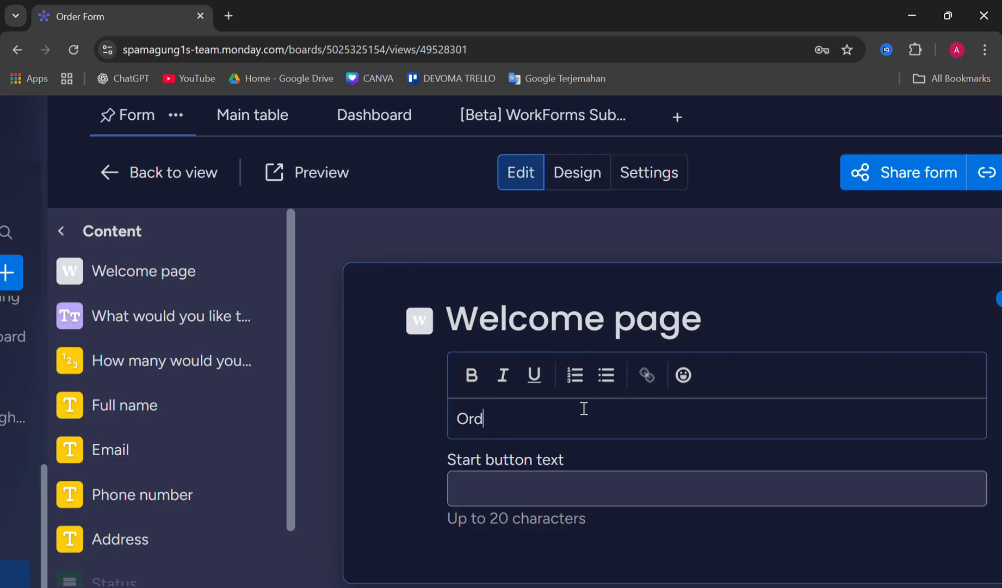
type("er here")
Set the welcome page's start button text to "Order" and turn the welcome page off
left_click(560, 482)
key("Caps_Lock")
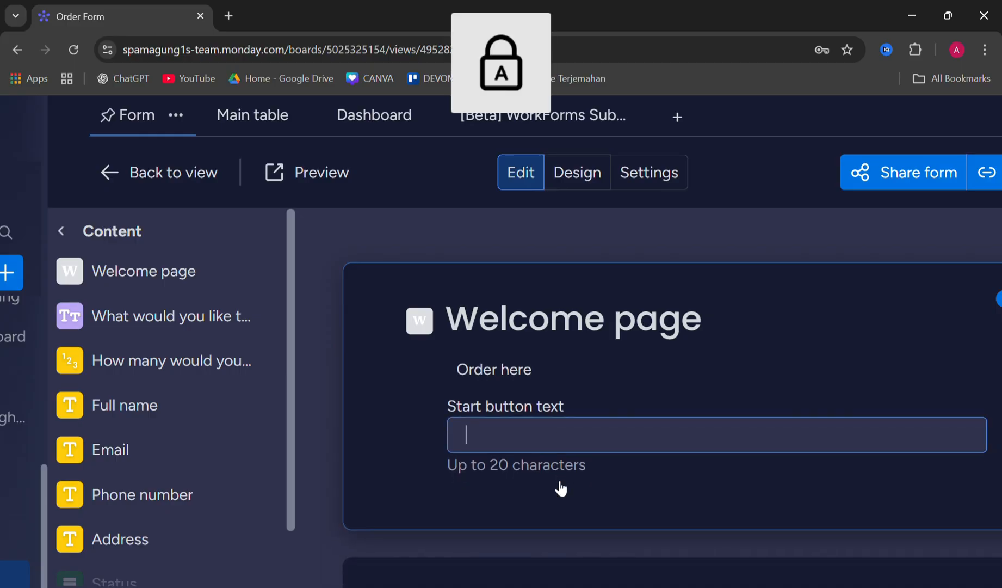
type("O")
key("Caps_Lock")
type("rder")
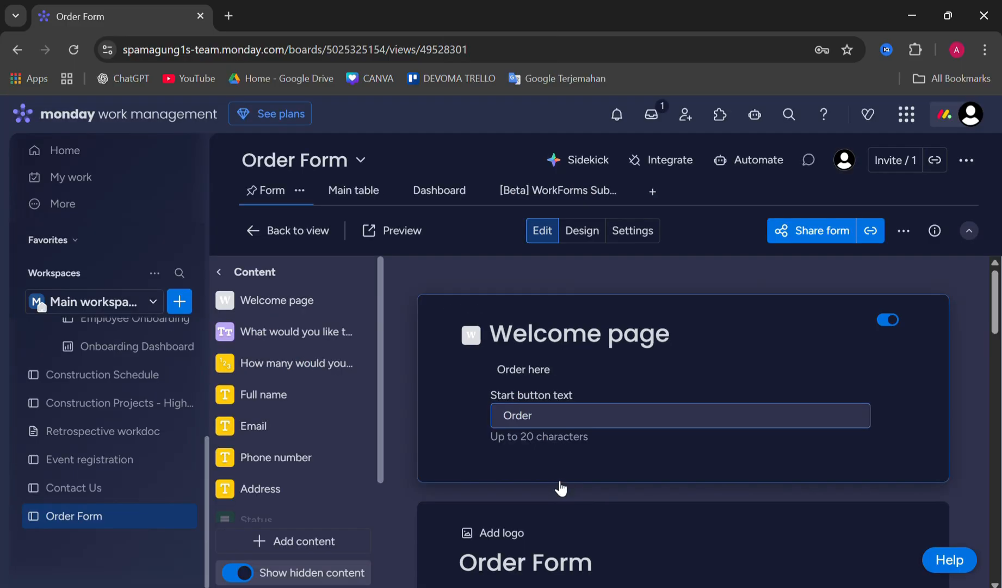
left_click(621, 462)
left_click(888, 320)
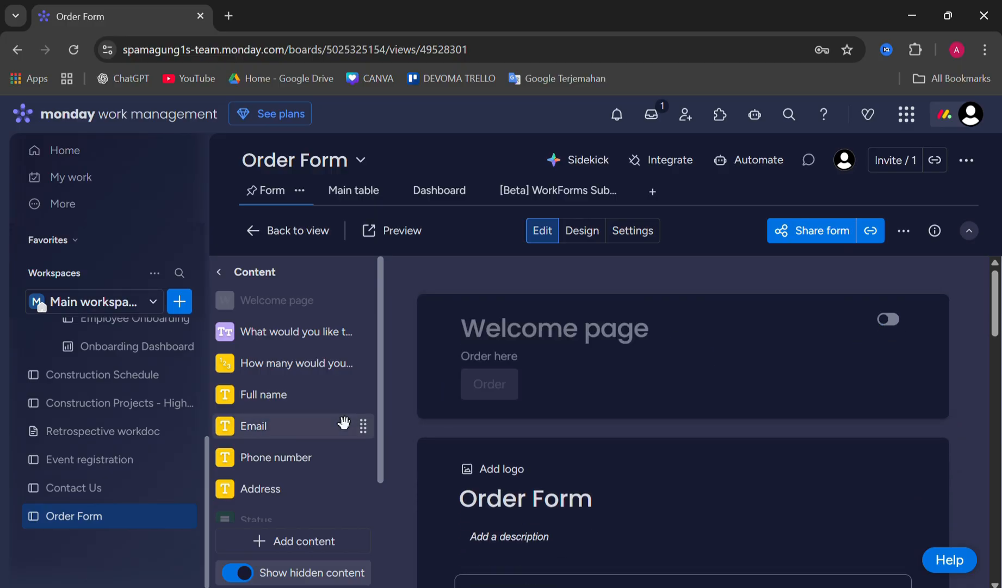
Examine the Order Form header and the editing options of the "What would you like to buy?" question
scroll(496, 426, "down", 4)
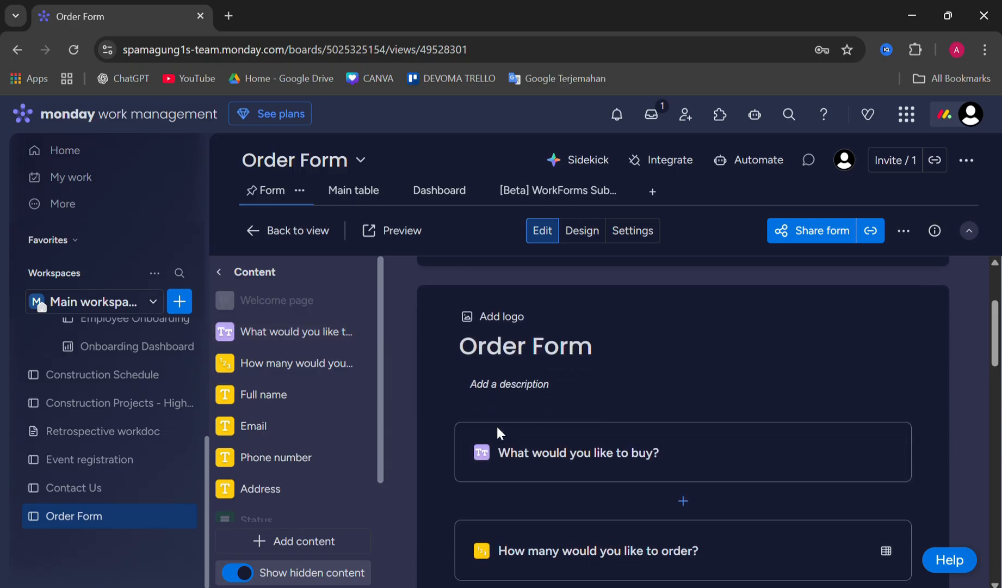
scroll(636, 385, "right", 3)
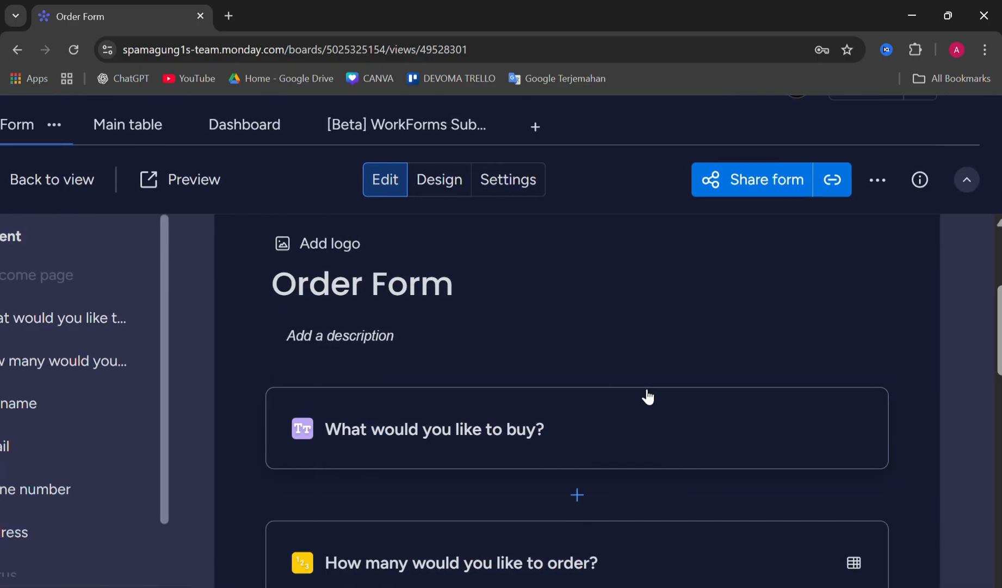
scroll(470, 317, "up", 1)
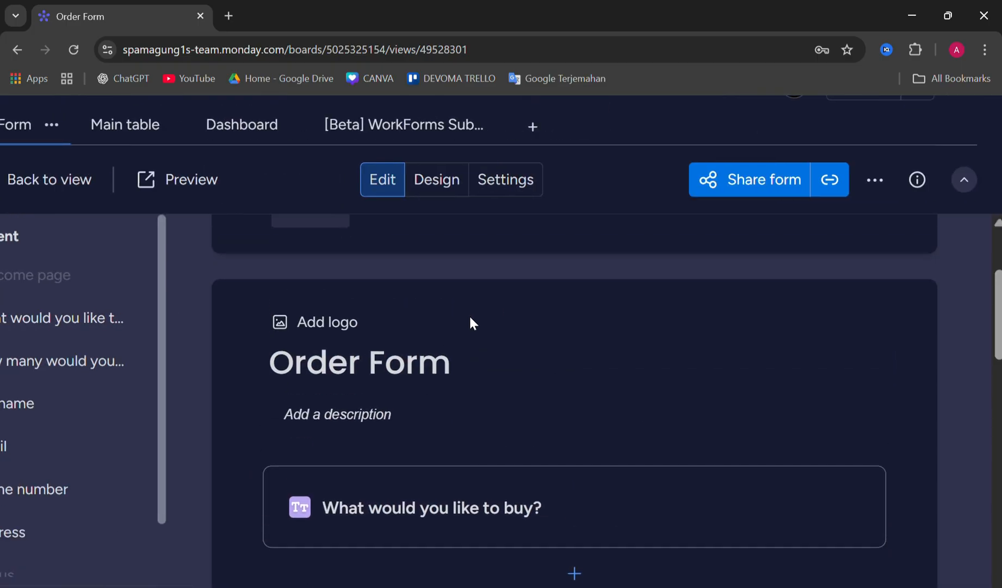
scroll(470, 317, "down", 2)
scroll(488, 446, "down", 1)
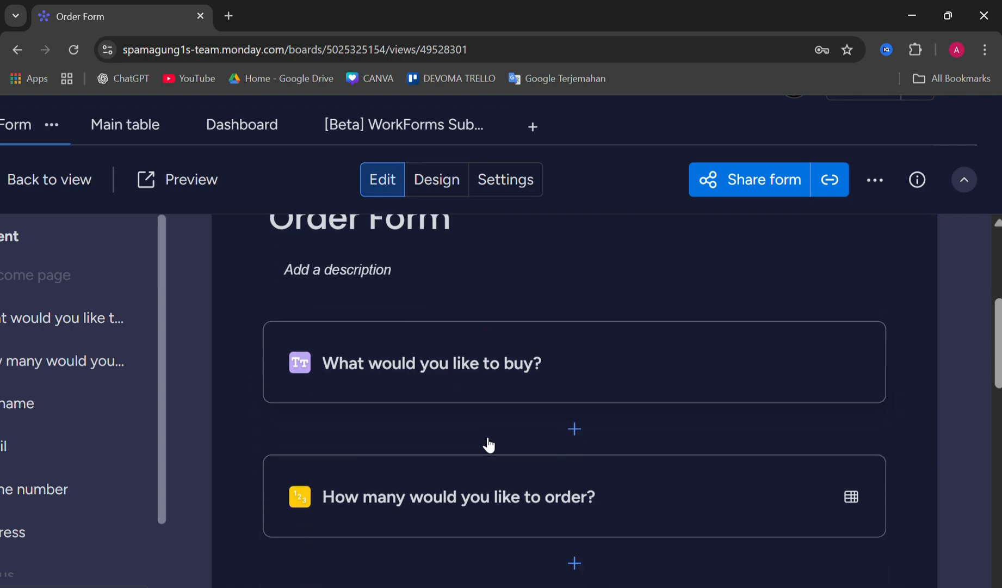
left_click(531, 368)
scroll(531, 368, "down", 3)
scroll(590, 336, "up", 5)
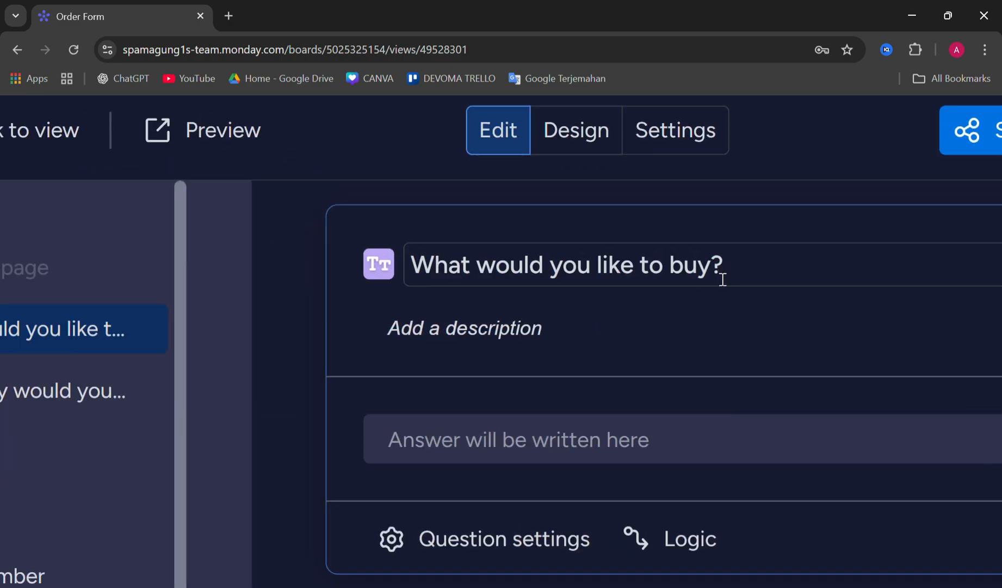
scroll(592, 346, "down", 4)
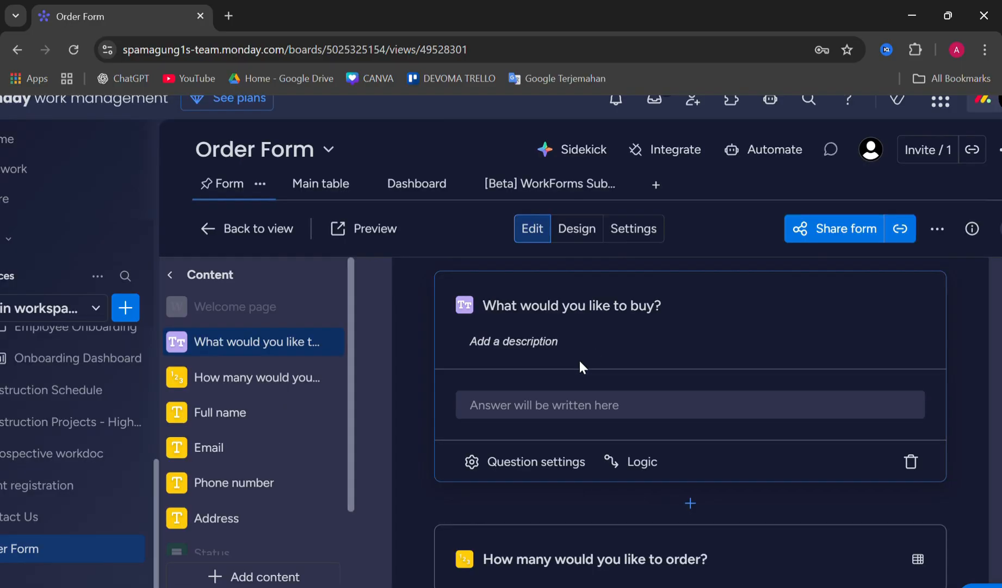
left_click(531, 349)
scroll(574, 355, "down", 3)
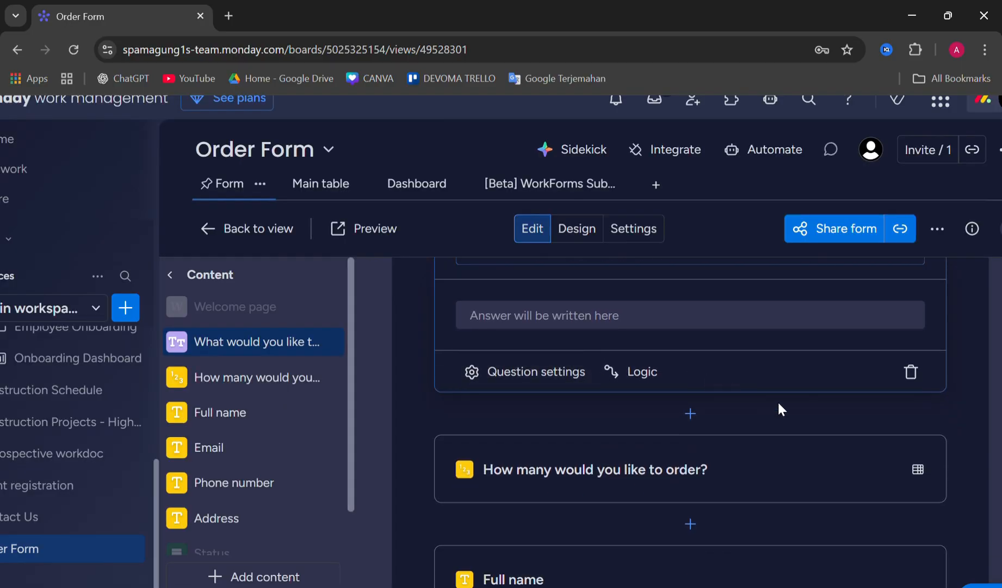
scroll(779, 403, "down", 2)
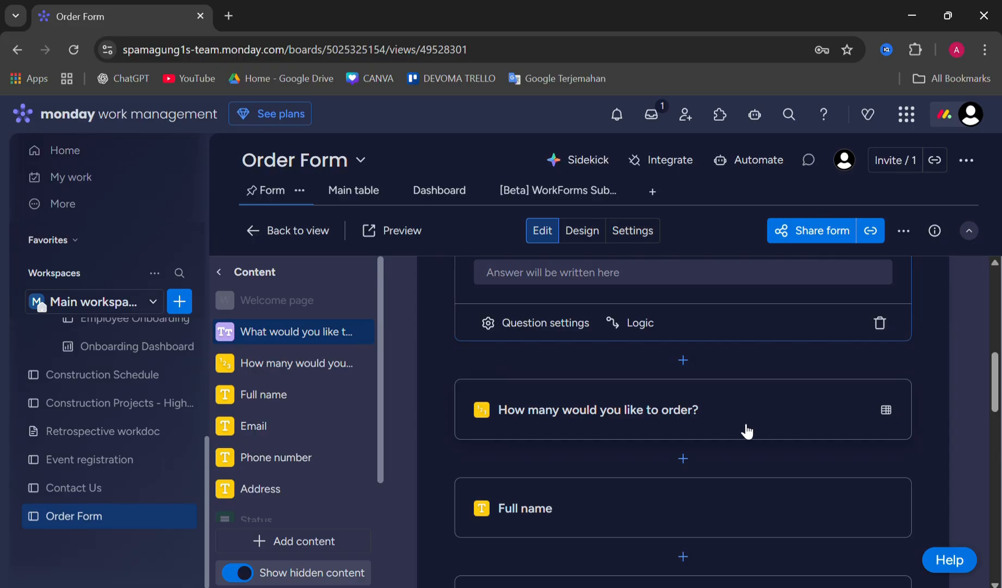
Open the "How many would you like to order?" question and its description for editing
left_click(747, 431)
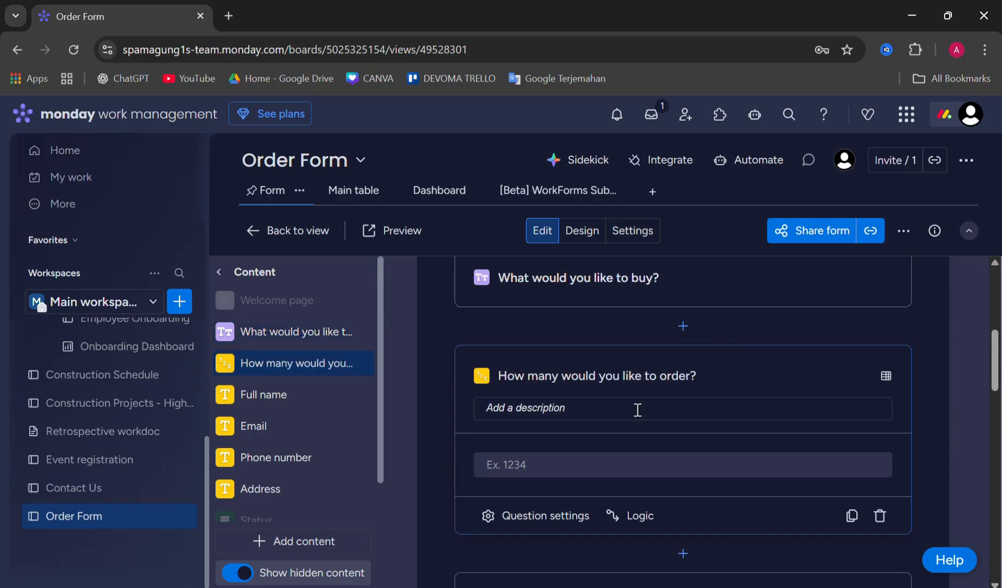
scroll(687, 406, "down", 1)
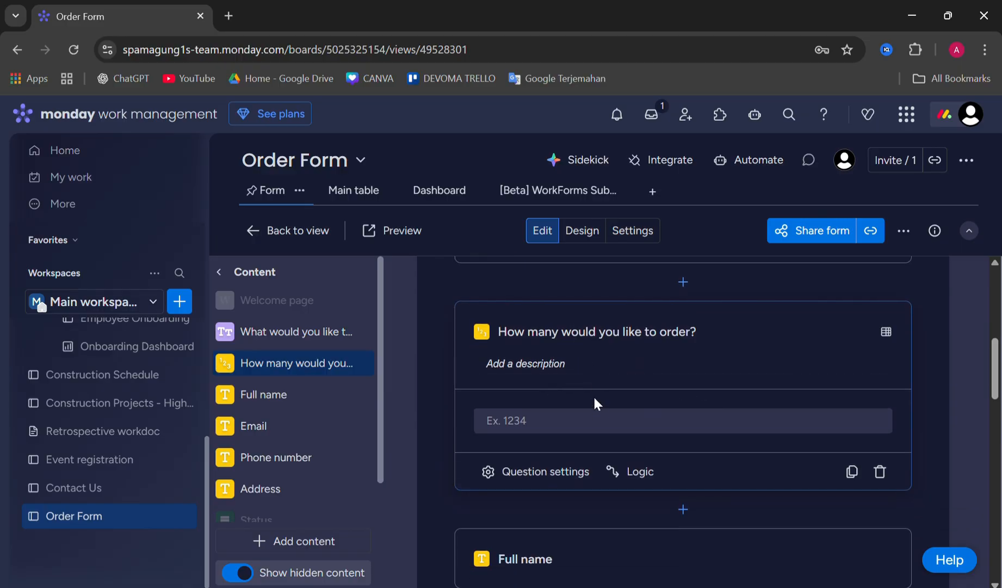
left_click(568, 362)
scroll(788, 432, "down", 1)
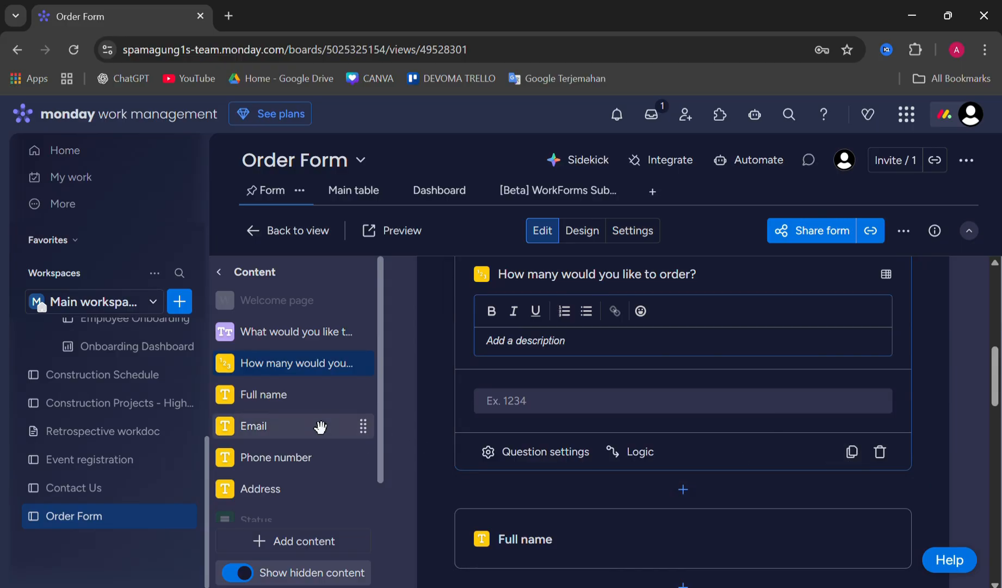
Review the Full name, Email, Phone number and remaining questions through to the Thank you page
scroll(320, 425, "down", 1)
left_click(364, 348)
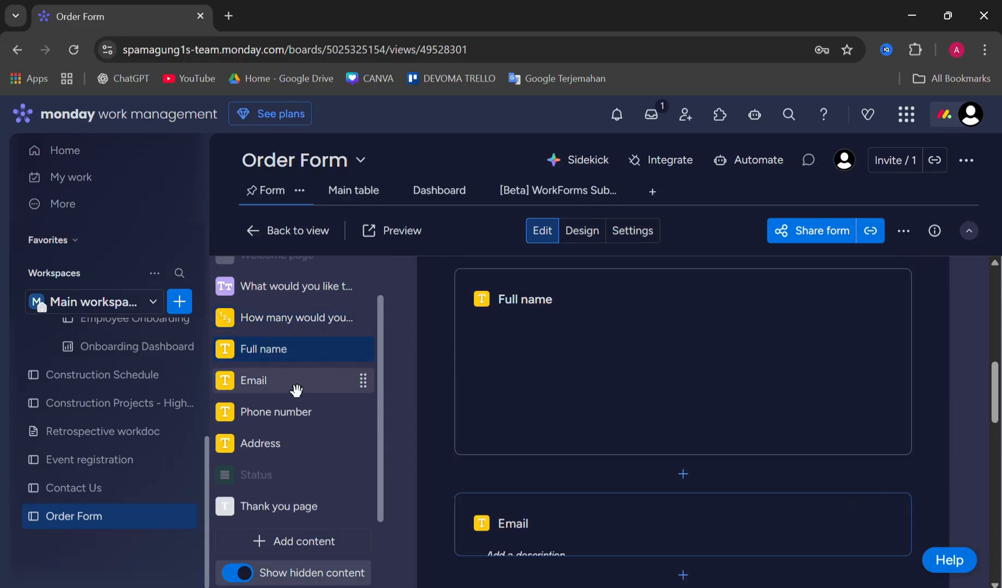
left_click(296, 389)
left_click(294, 419)
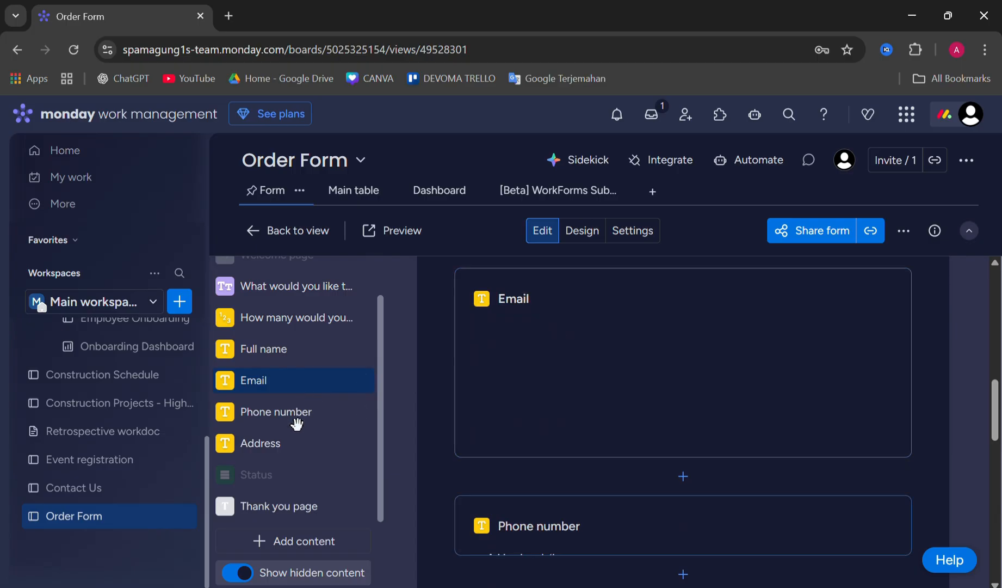
scroll(566, 445, "down", 3)
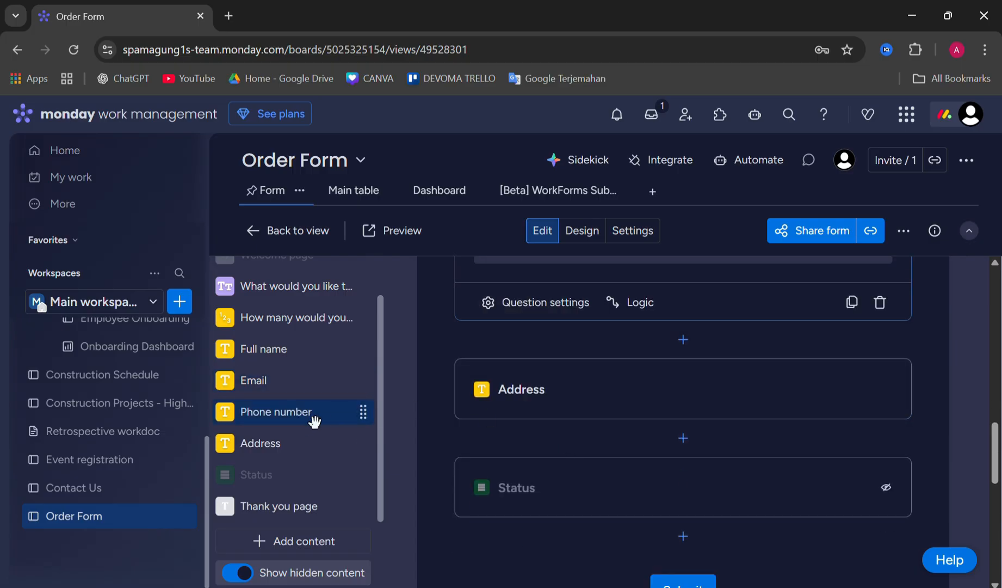
scroll(577, 394, "down", 2)
scroll(580, 393, "down", 3)
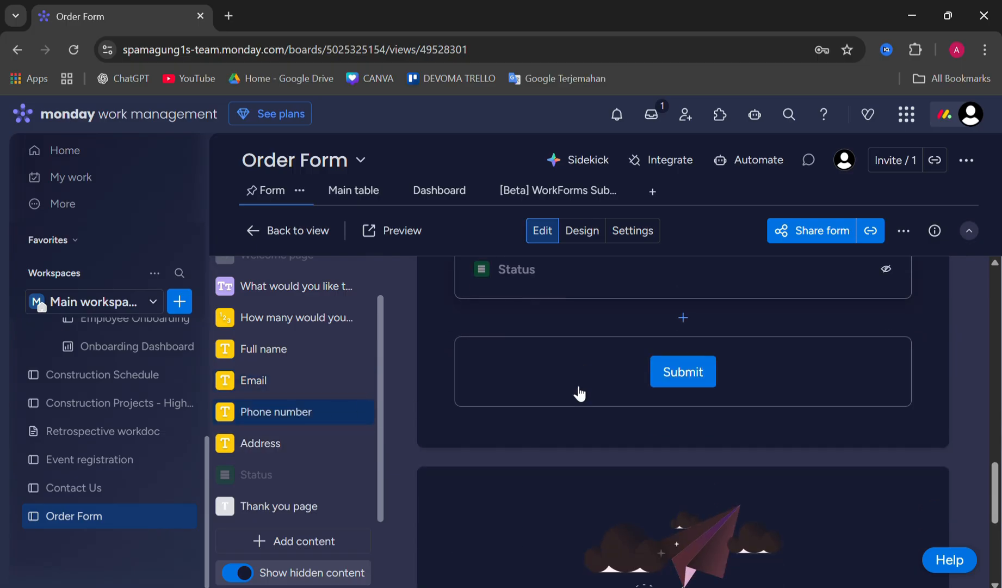
scroll(578, 393, "down", 5)
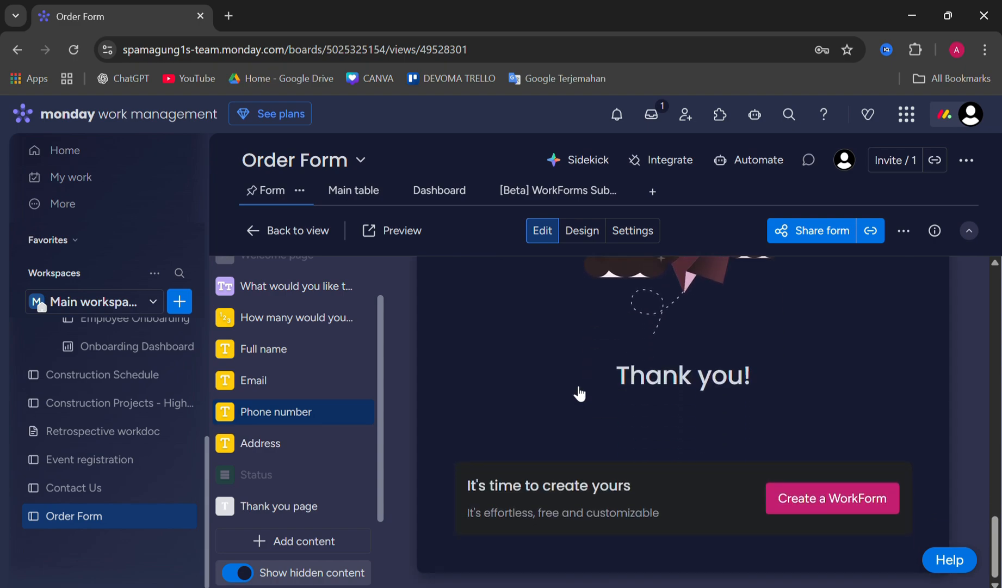
scroll(574, 359, "up", 5)
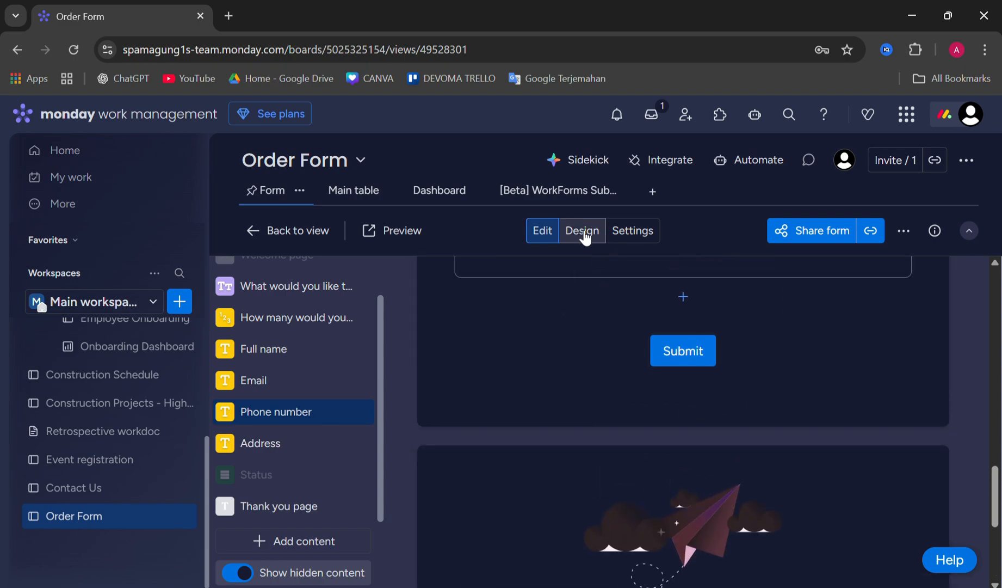
Switch the form to its design options and reduce the browser zoom by two levels
left_click(582, 231)
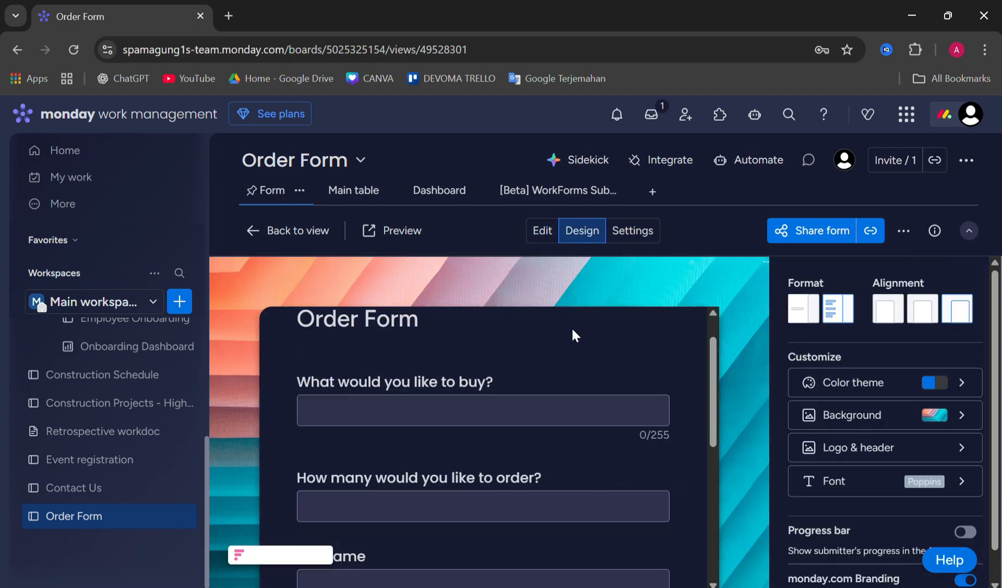
scroll(574, 334, "down", 1)
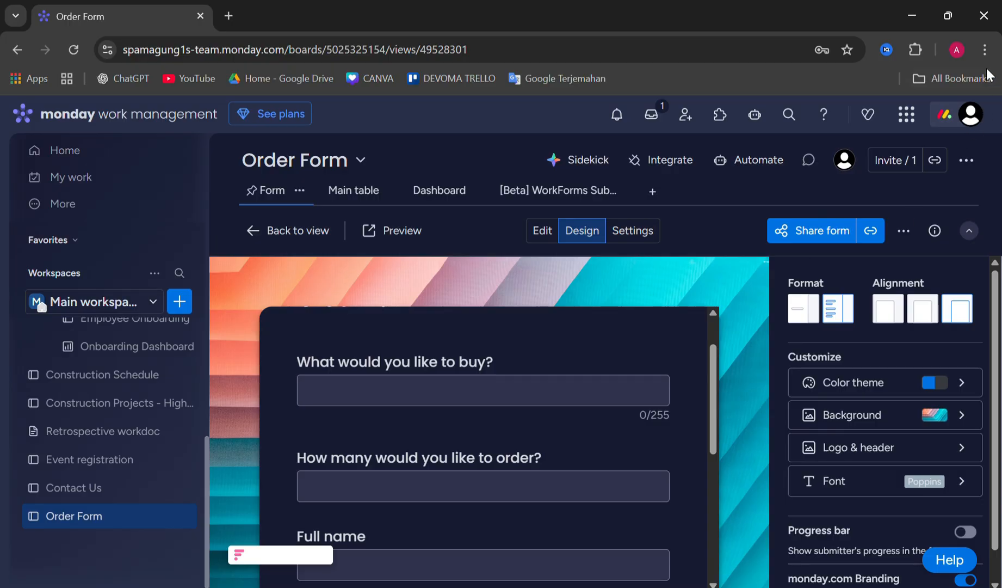
left_click(985, 49)
left_click(879, 364)
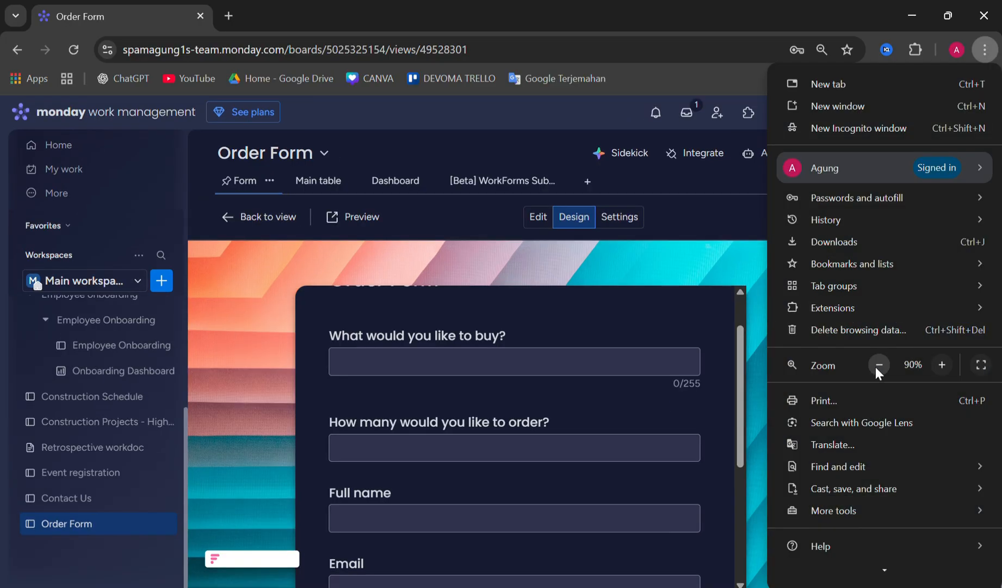
left_click(879, 364)
left_click(605, 253)
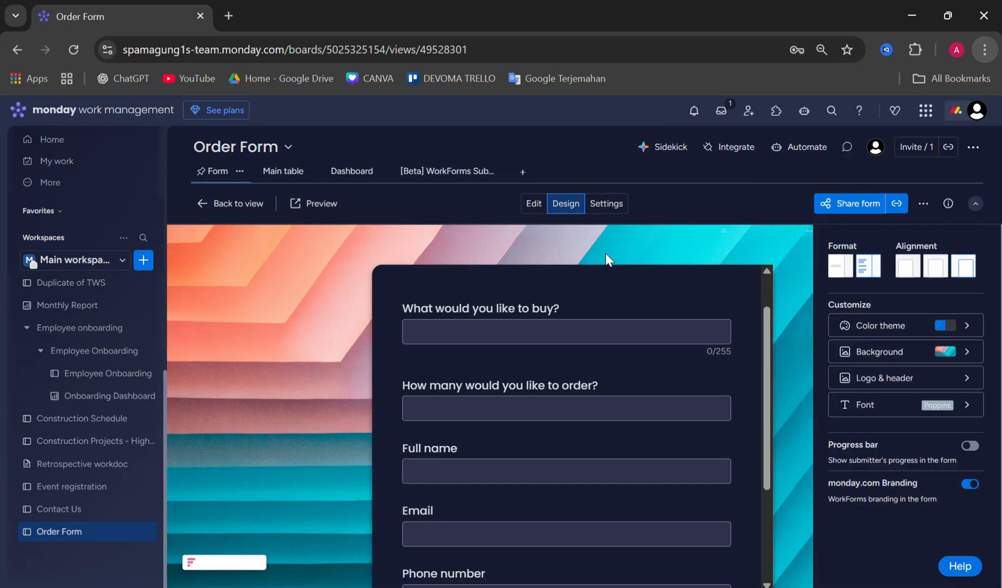
Try the one-question-at-a-time format, return to the all-questions format and review the form preview
left_click(843, 274)
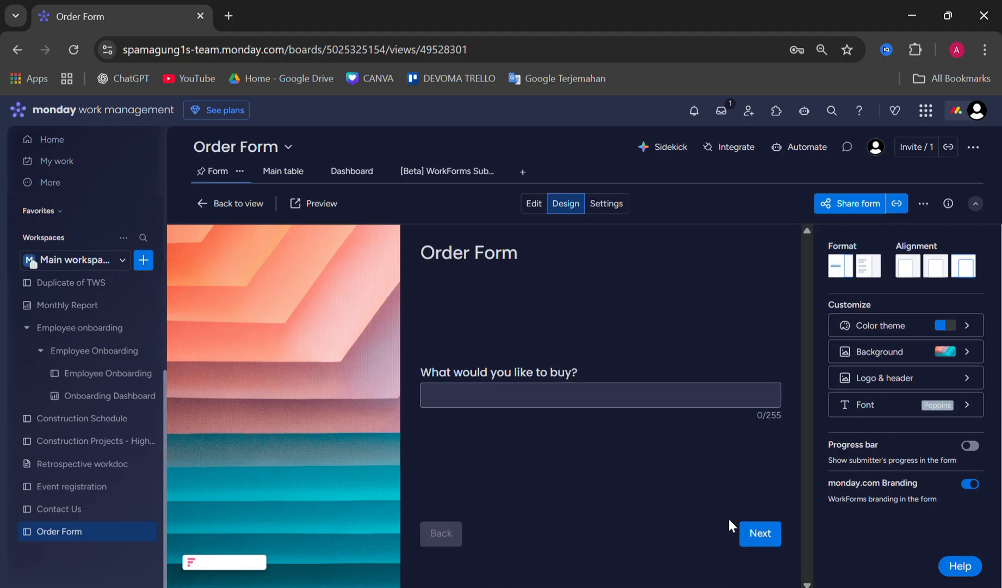
left_click(868, 269)
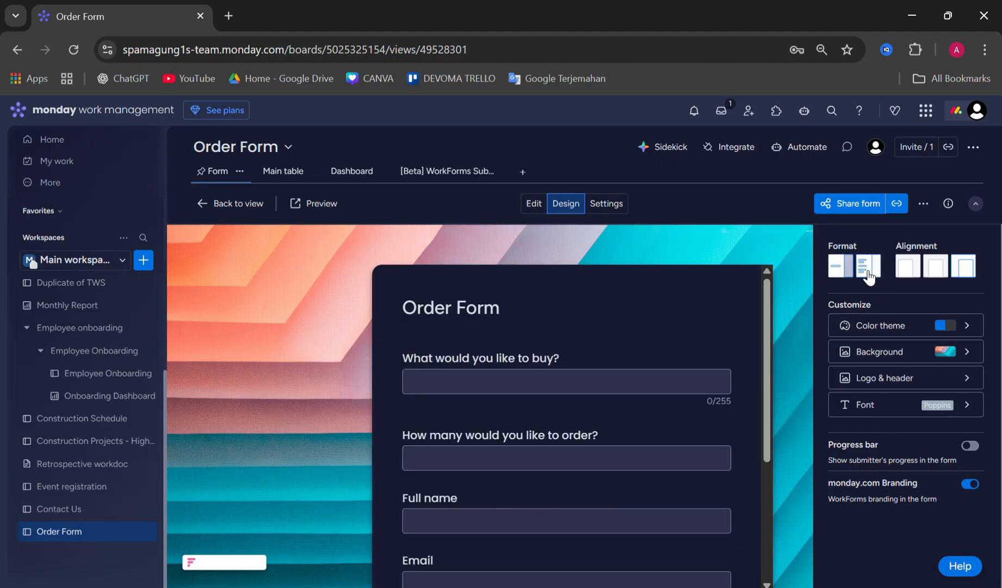
scroll(586, 471, "down", 5)
scroll(586, 468, "up", 5)
scroll(587, 468, "down", 5)
scroll(613, 447, "up", 5)
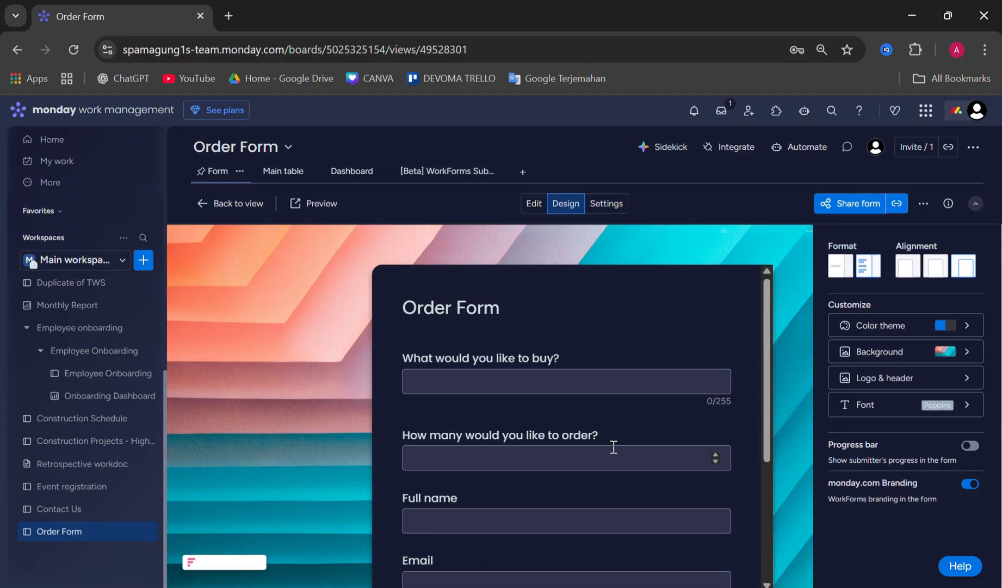
Compare the left, center and right form alignments and set the form to center alignment
left_click(907, 273)
left_click(935, 272)
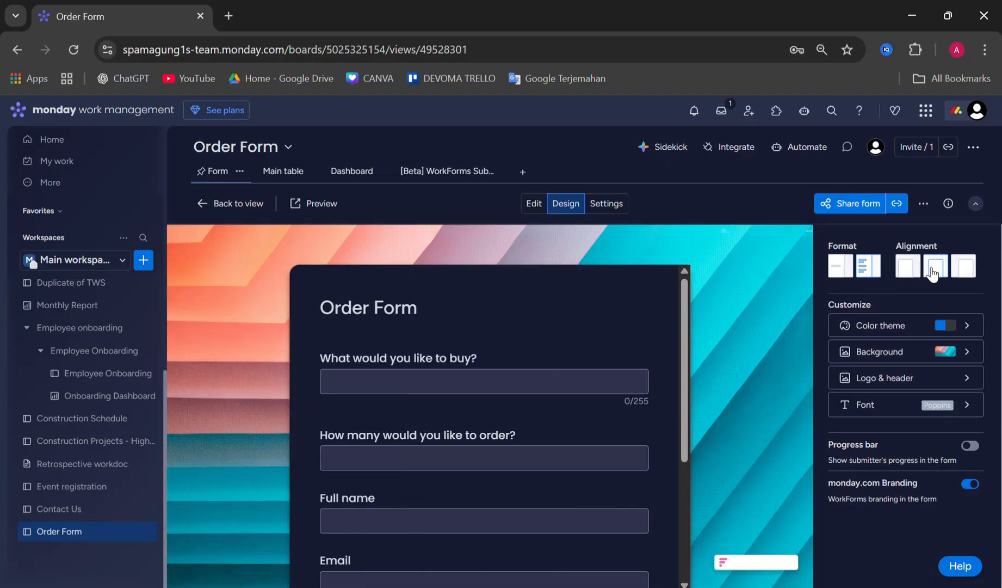
left_click(962, 274)
left_click(962, 274)
left_click(938, 272)
left_click(906, 274)
left_click(930, 272)
scroll(909, 330, "up", 5)
scroll(911, 336, "down", 5)
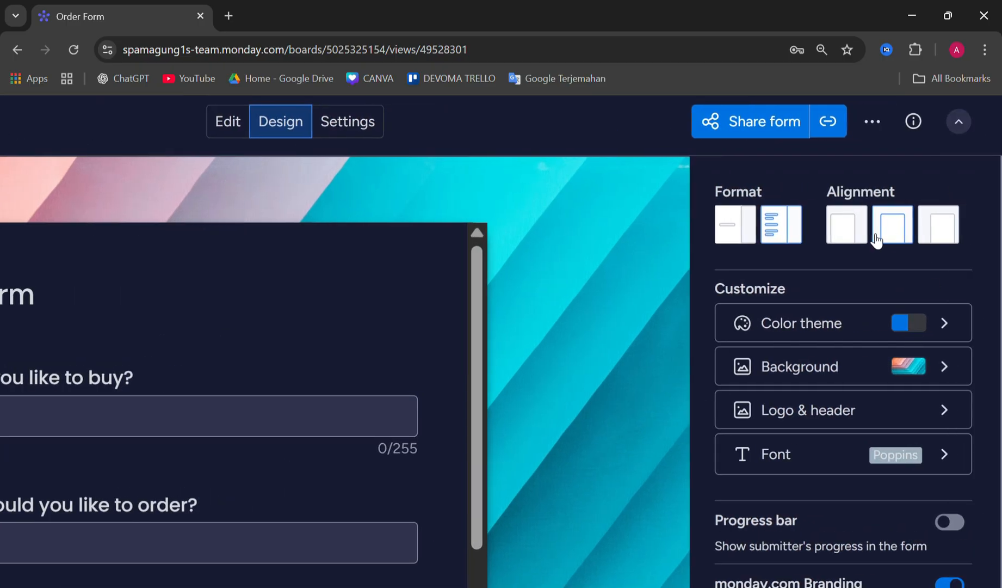
Set the color theme's primary color to bright green from the default colors and close the color options
left_click(905, 328)
scroll(908, 334, "down", 5)
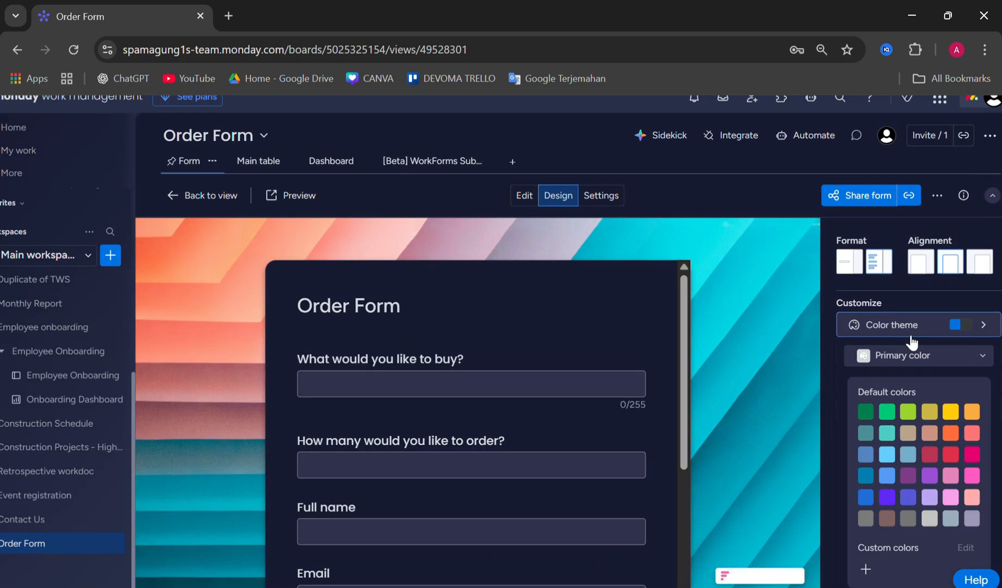
left_click(891, 409)
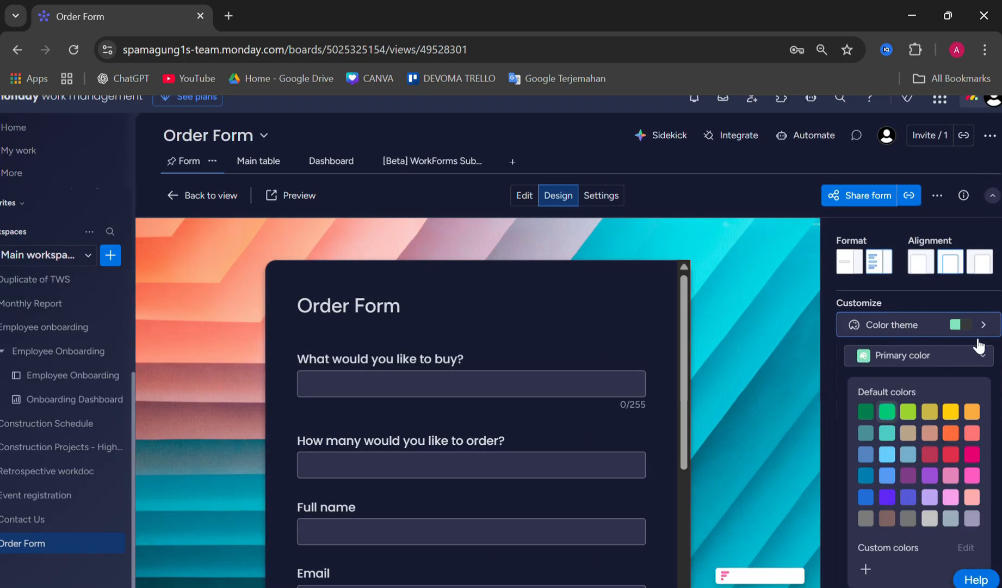
left_click(988, 298)
scroll(980, 365, "up", 2)
scroll(977, 365, "up", 4)
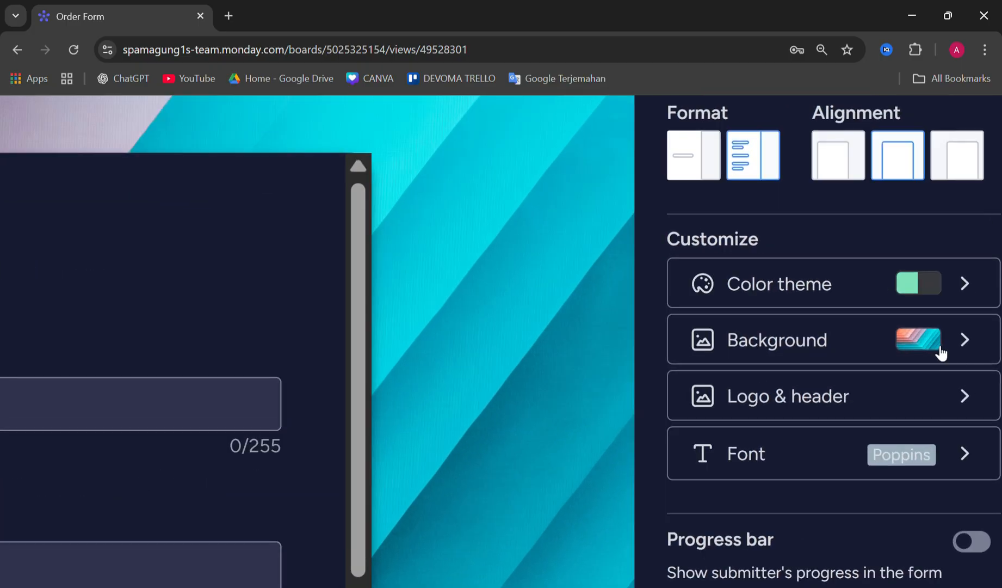
Try the dark purple-and-blue geometric image as the form background and close the background options
left_click(941, 353)
scroll(937, 355, "down", 5)
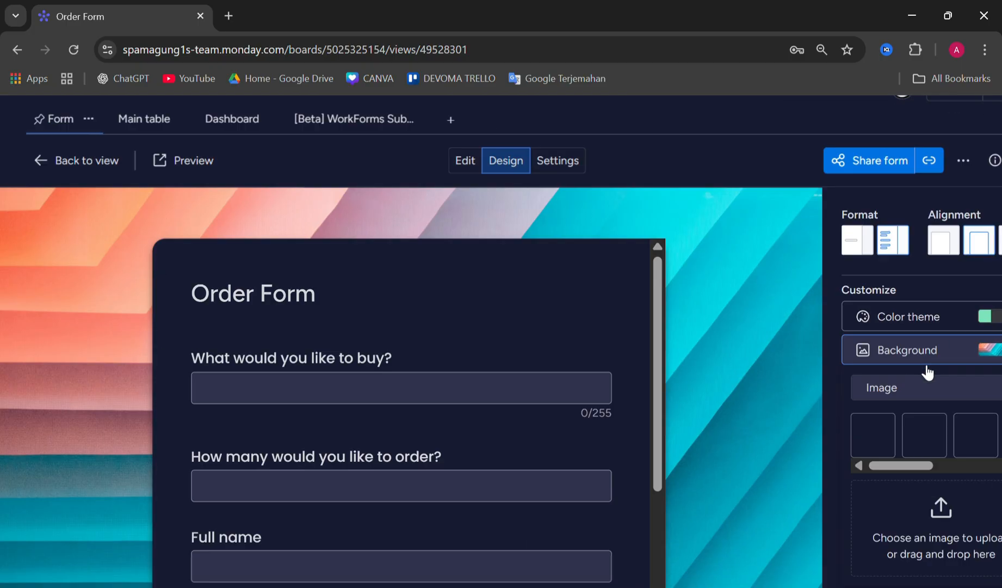
scroll(946, 435, "right", 3)
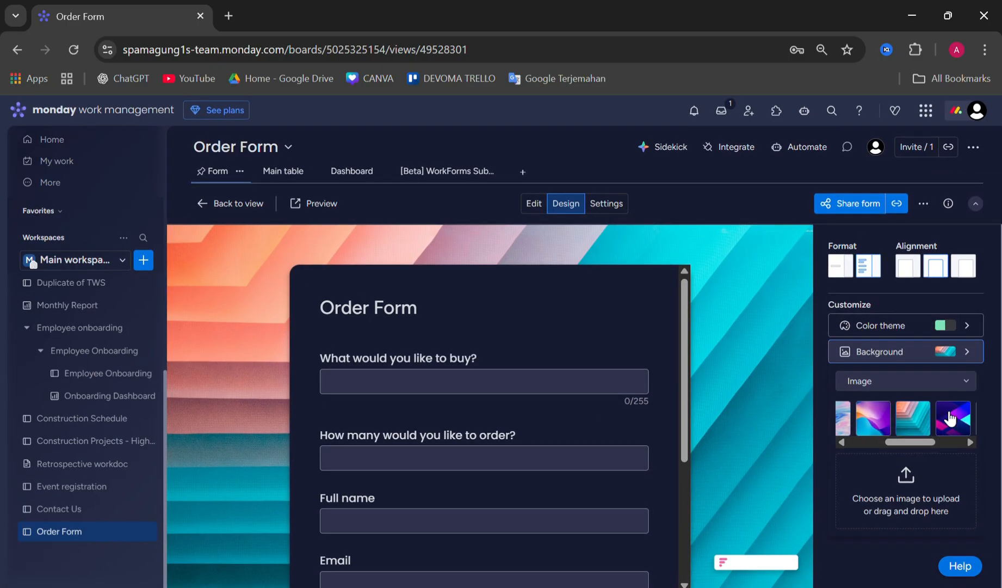
left_click(949, 419)
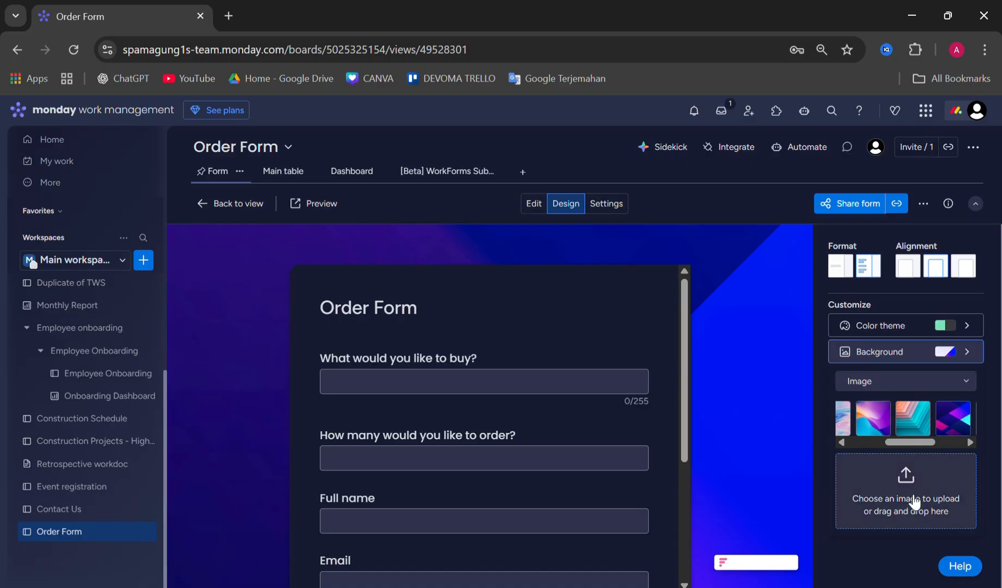
left_click(967, 351)
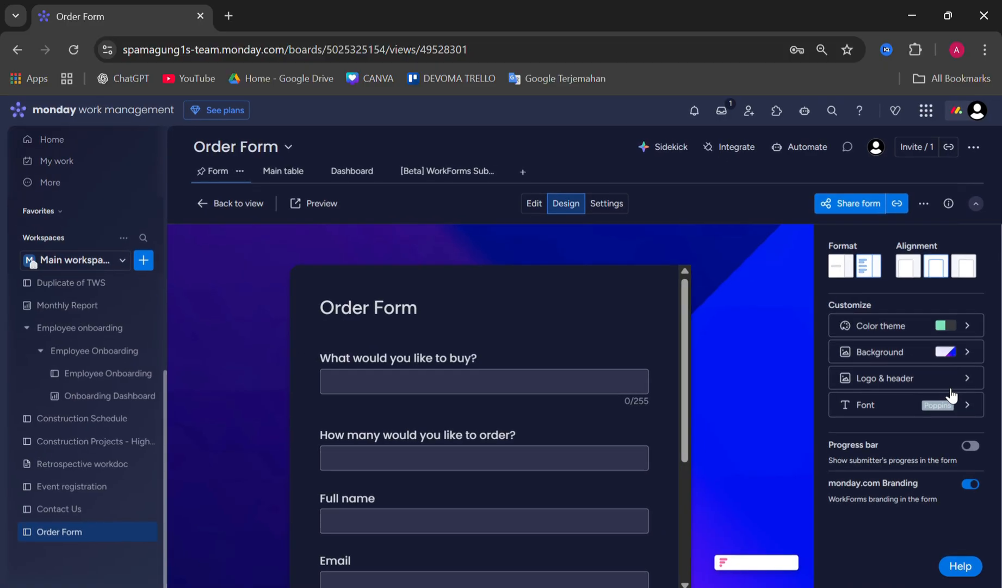
Review the logo and header options and set the form's font to Work Sans
left_click(968, 385)
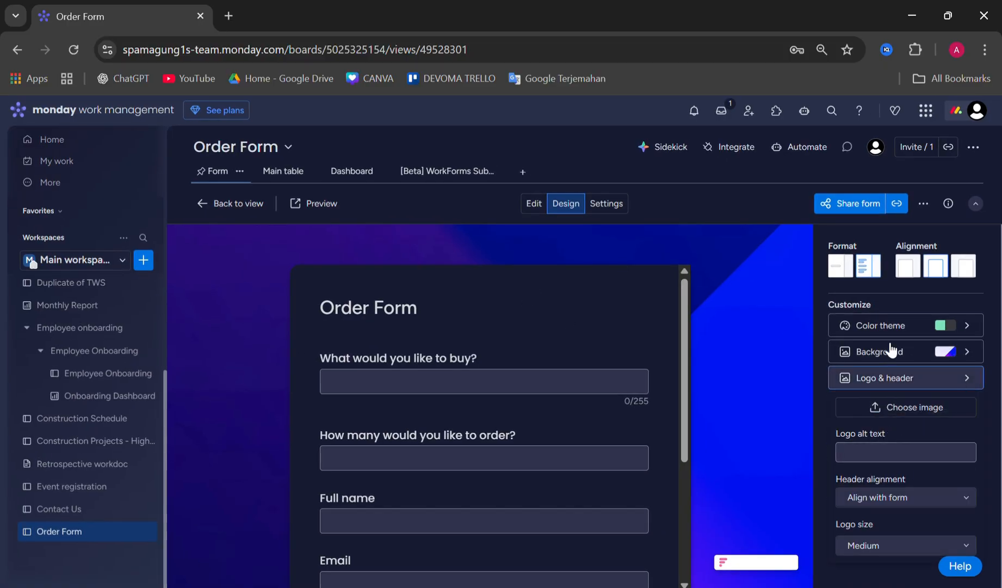
left_click(967, 378)
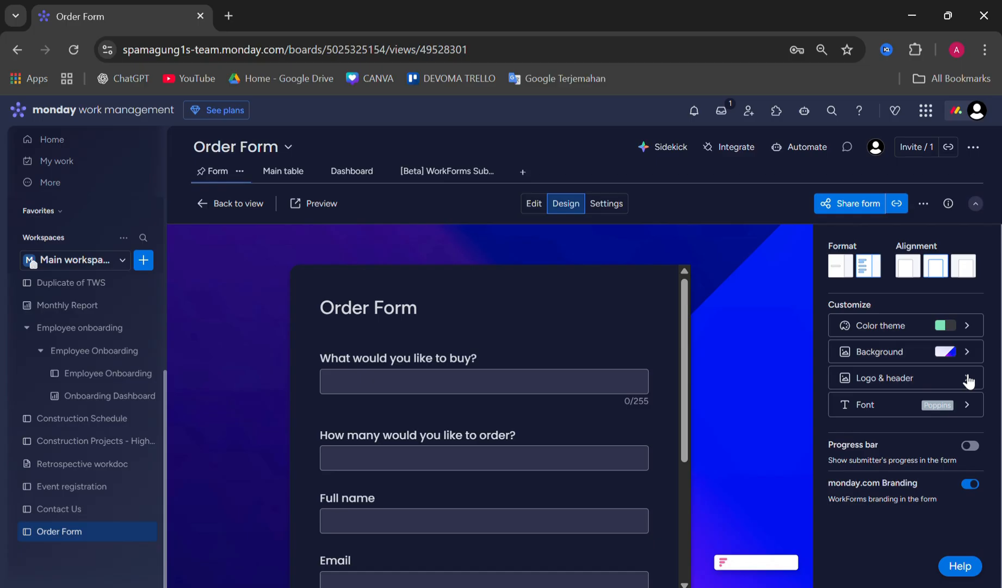
left_click(925, 412)
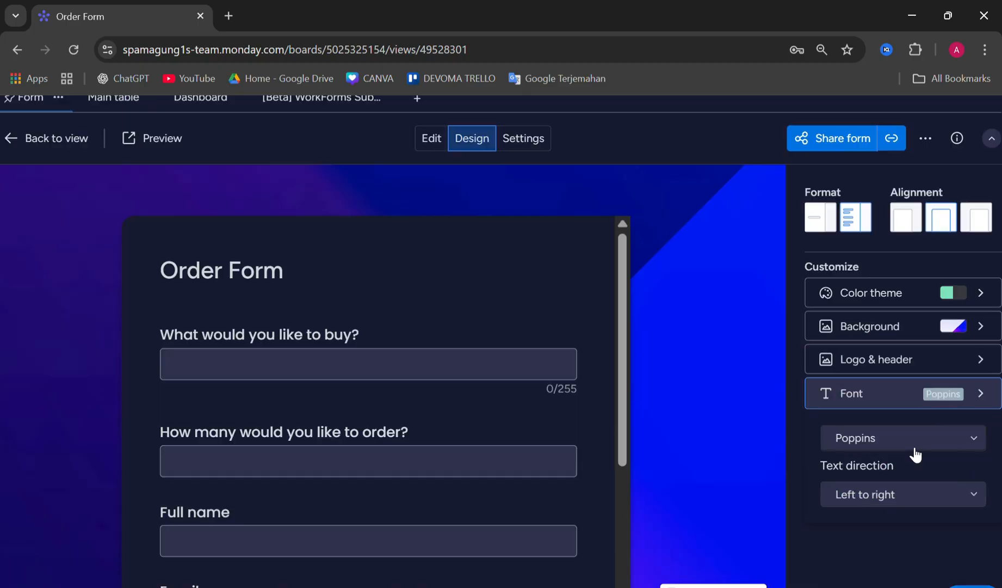
left_click(918, 444)
scroll(915, 527, "down", 2)
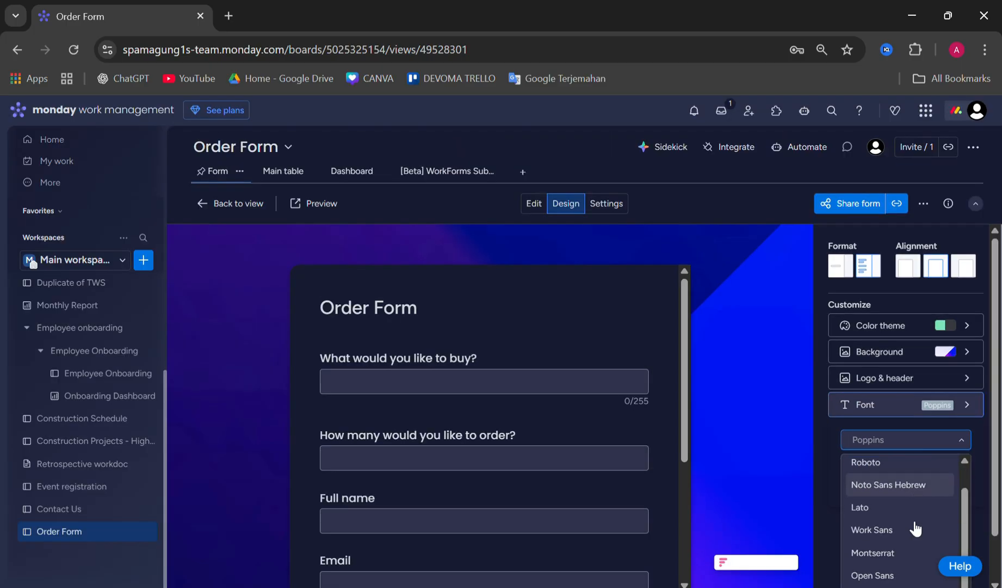
left_click(894, 515)
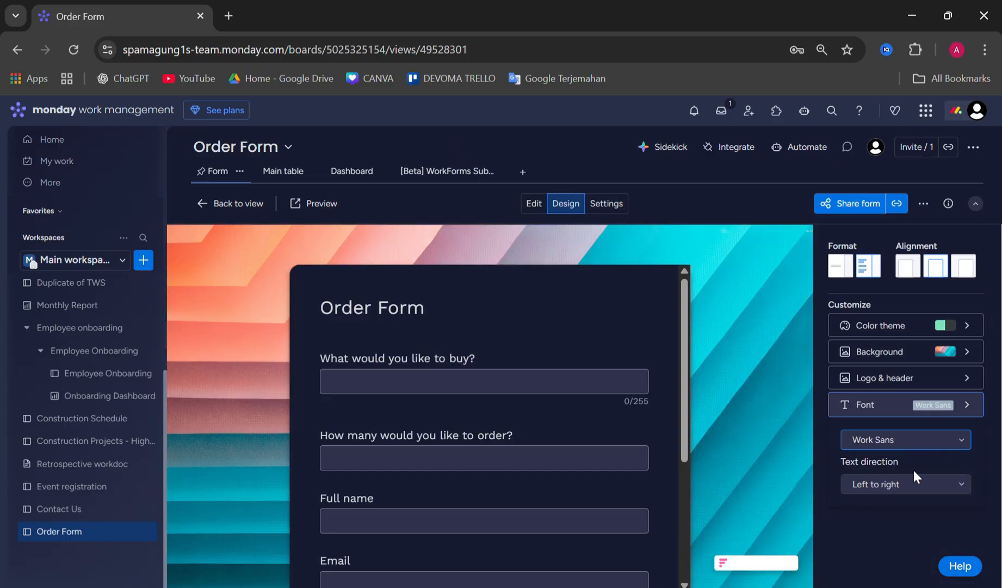
Try the right-to-left text direction, return it to left to right and close the font options
scroll(913, 471, "up", 2)
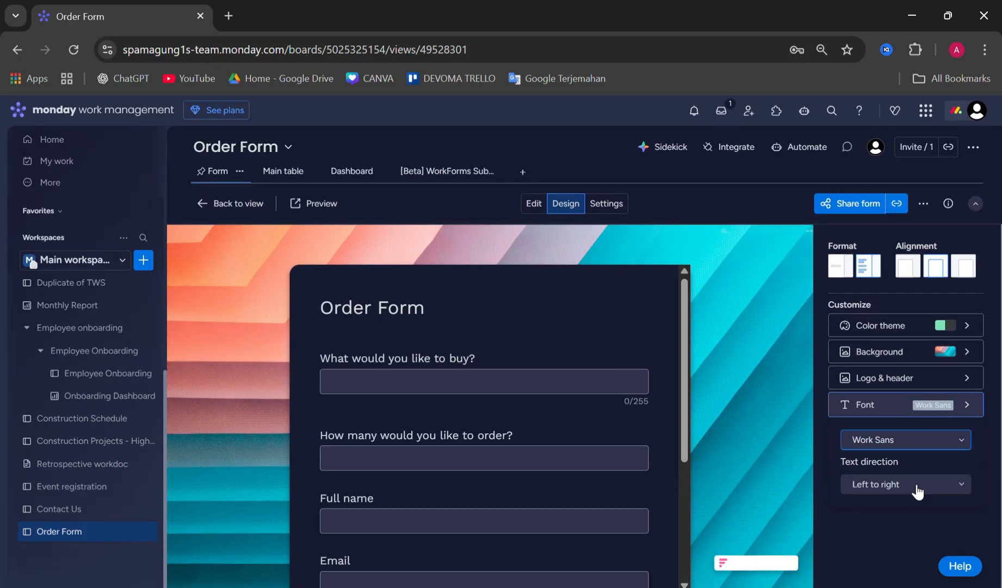
left_click(914, 485)
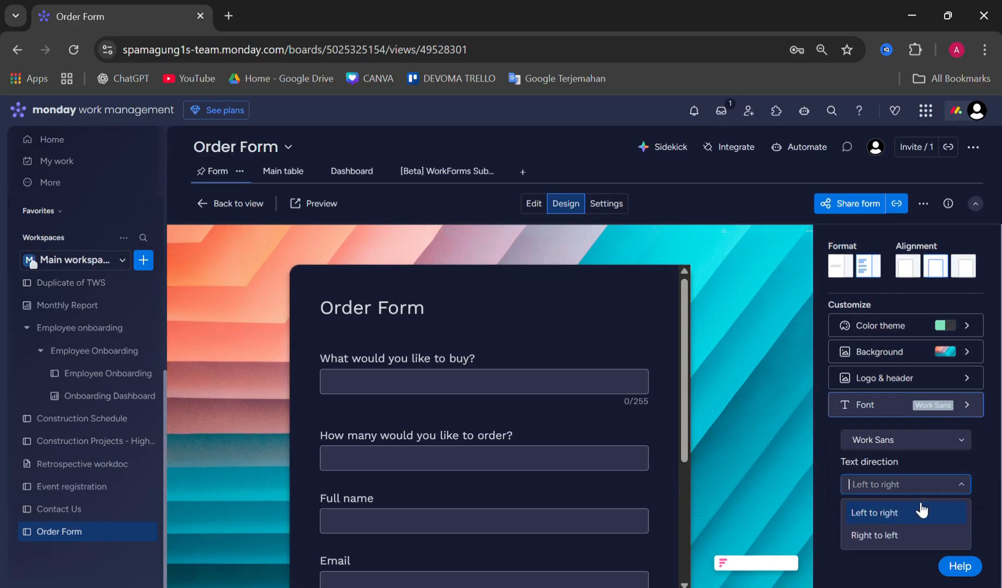
left_click(901, 535)
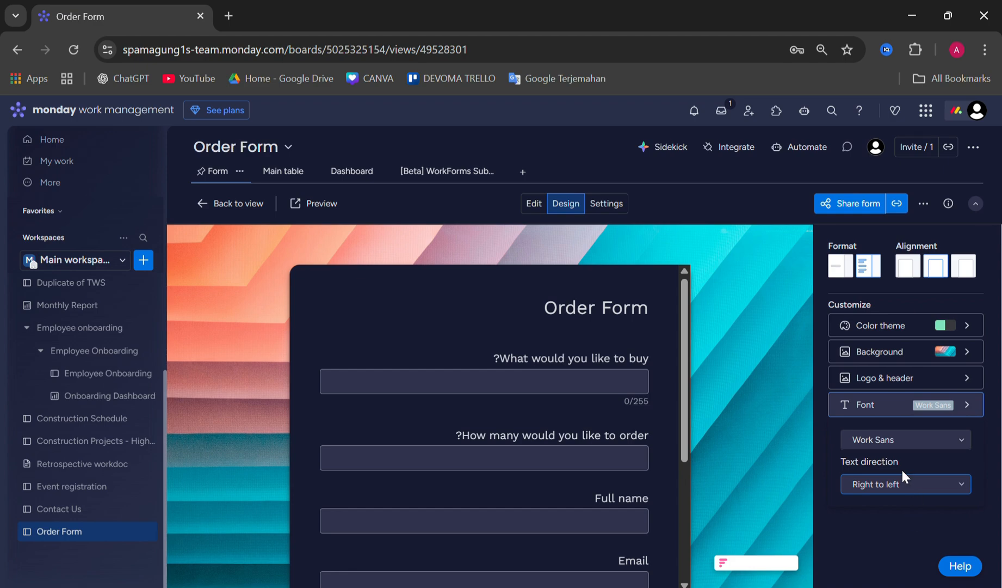
left_click(899, 487)
left_click(880, 512)
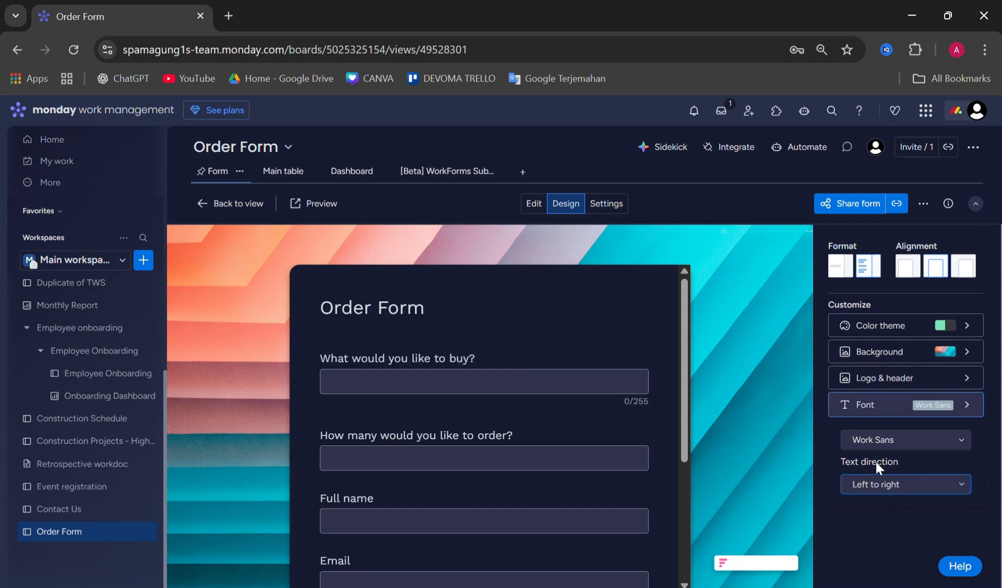
left_click(843, 283)
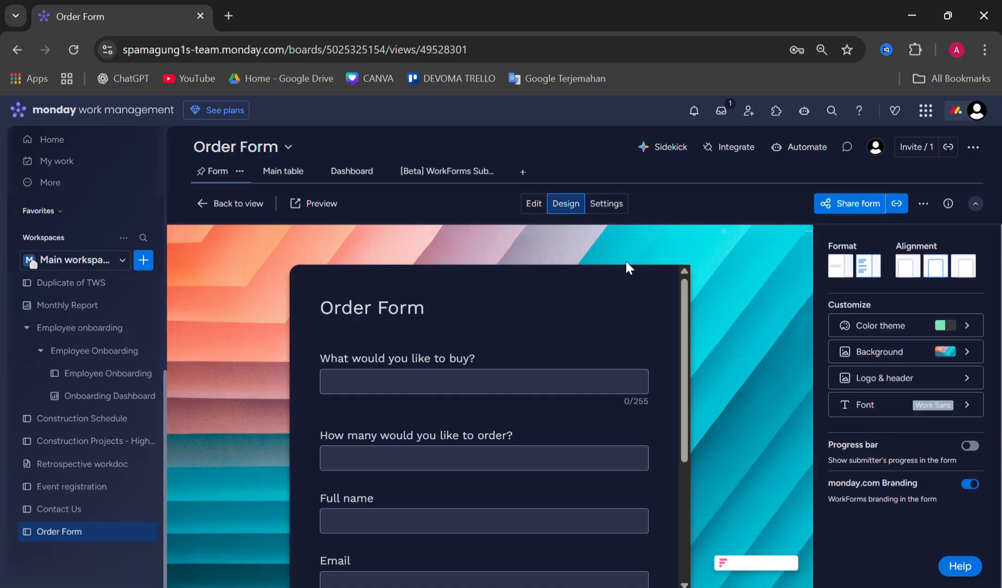
Switch to the form's settings and enable submitting multiple forms
left_click(612, 207)
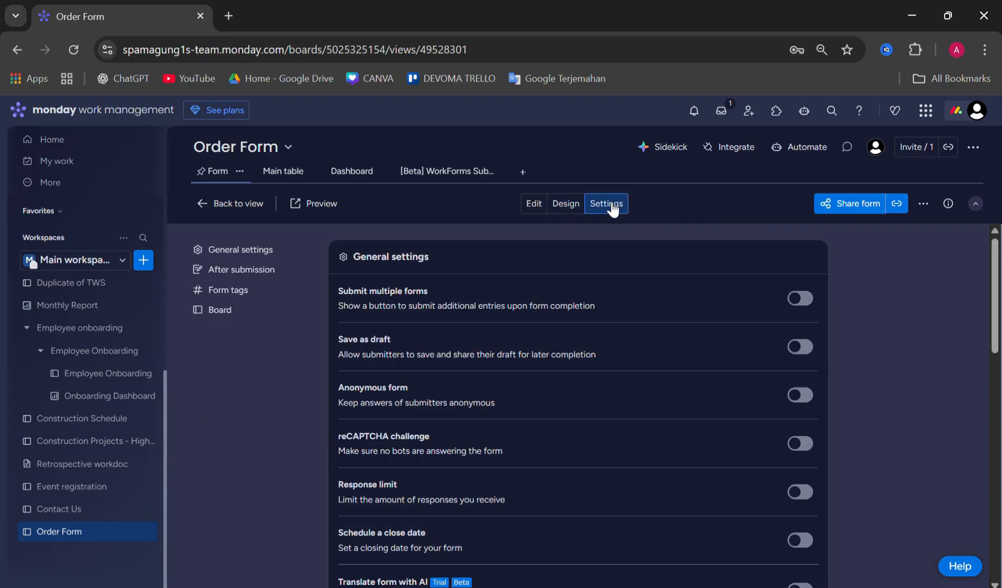
scroll(409, 280, "up", 3)
scroll(515, 333, "down", 1)
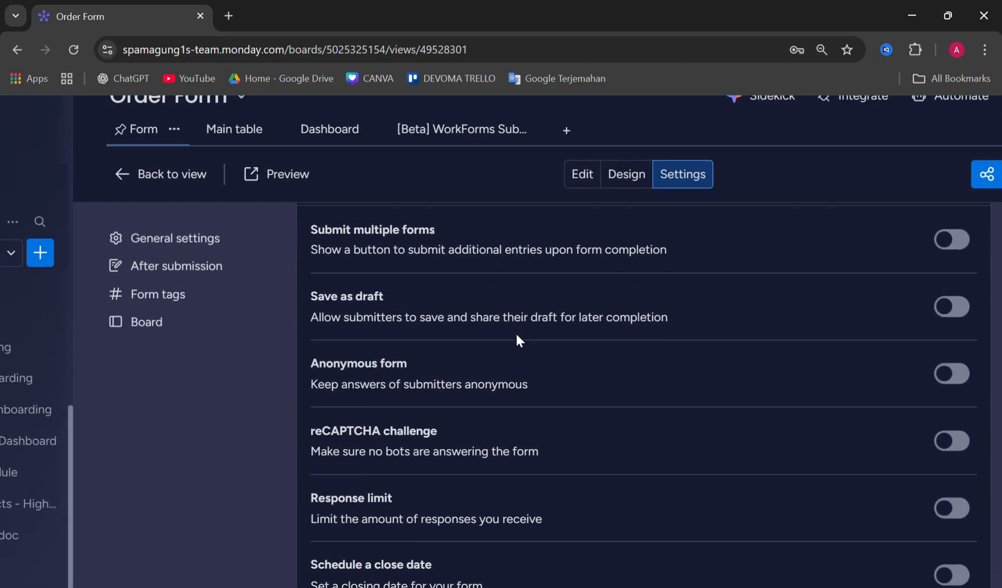
scroll(517, 335, "right", 1)
scroll(516, 335, "up", 1)
scroll(322, 271, "up", 3)
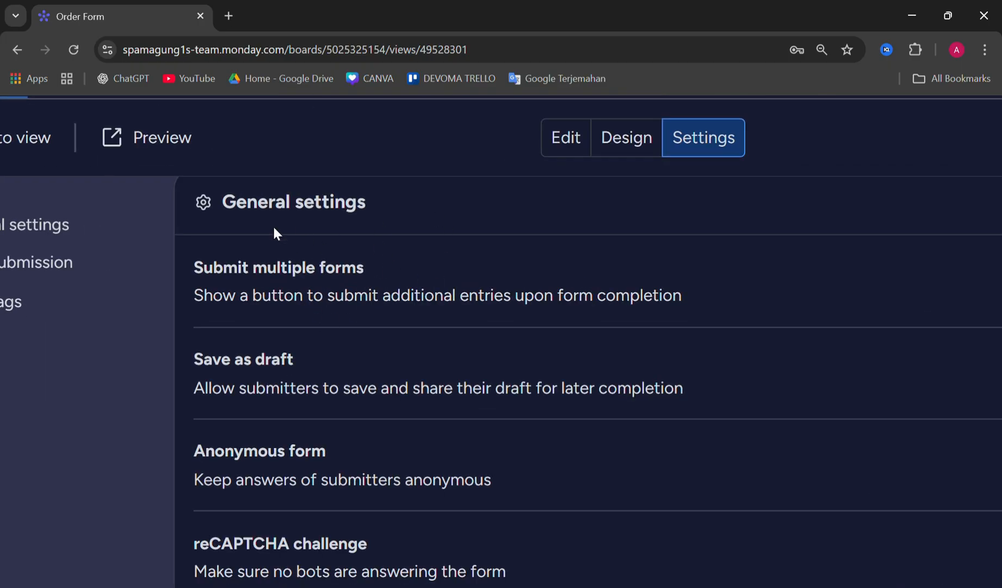
scroll(399, 284, "down", 3)
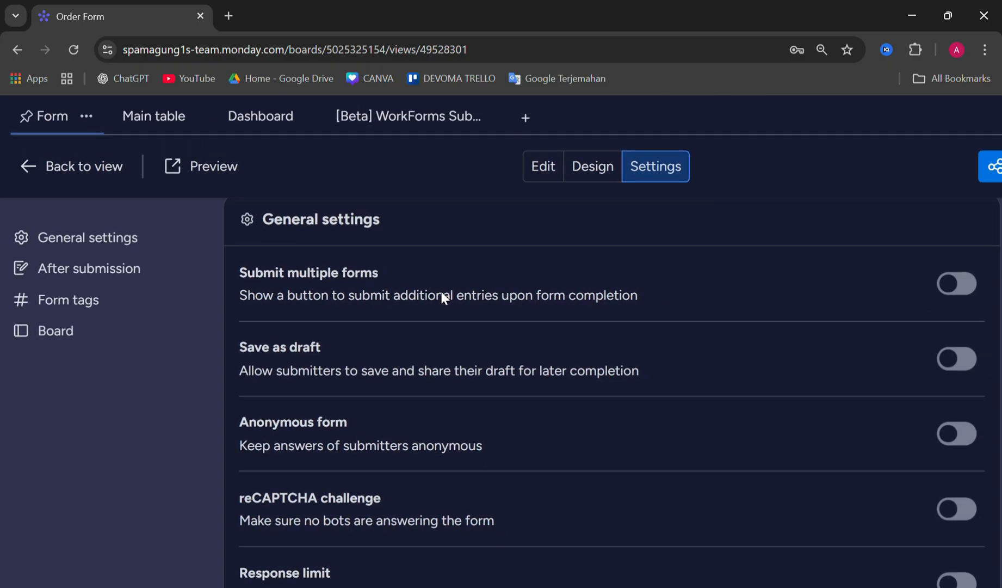
scroll(441, 292, "down", 2)
left_click(798, 279)
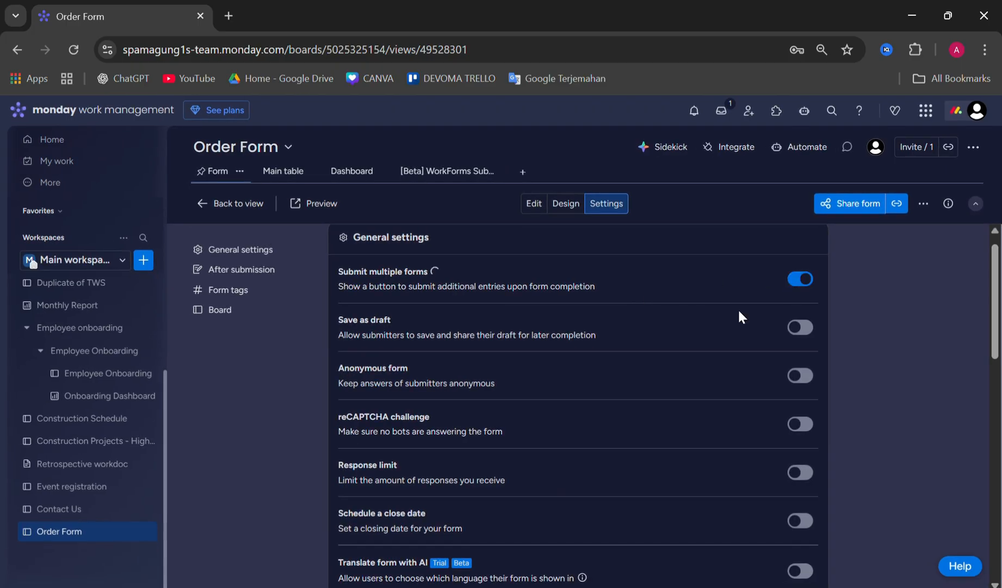
Enable the Save as draft option so submitters can complete the form later
scroll(484, 352, "up", 3)
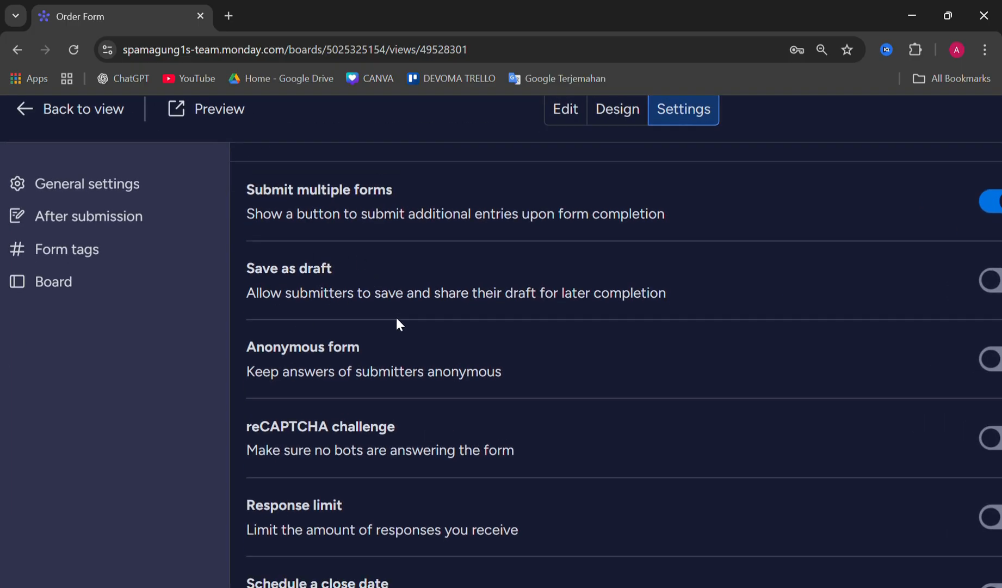
scroll(569, 308, "down", 3)
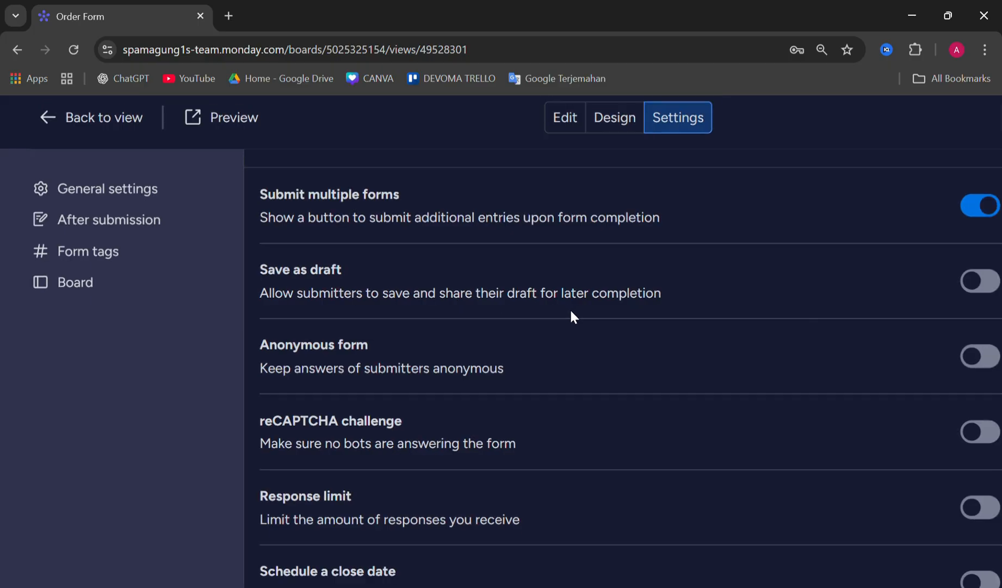
left_click(868, 293)
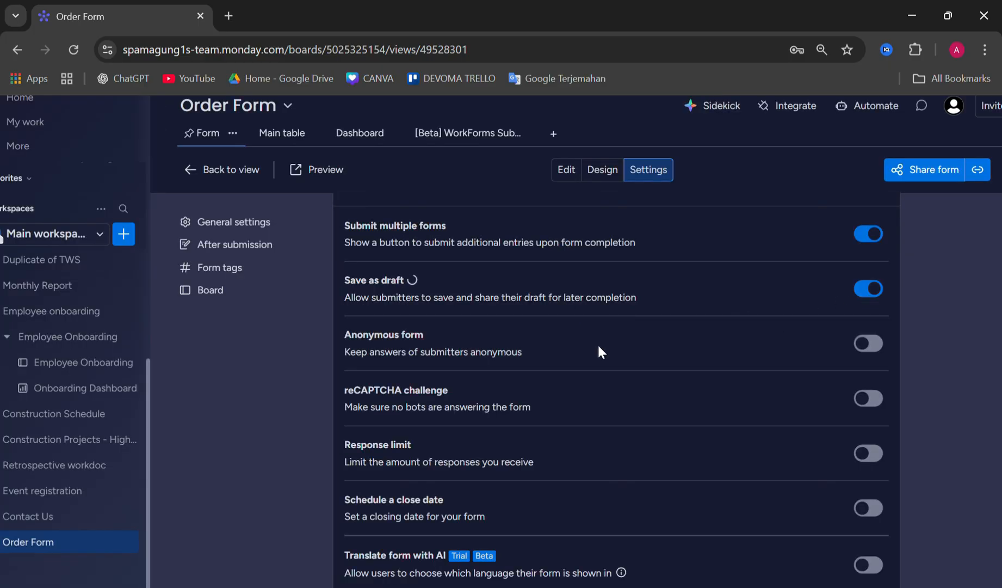
Review the anonymous form option and enable the reCAPTCHA challenge in the general settings
scroll(515, 360, "up", 3)
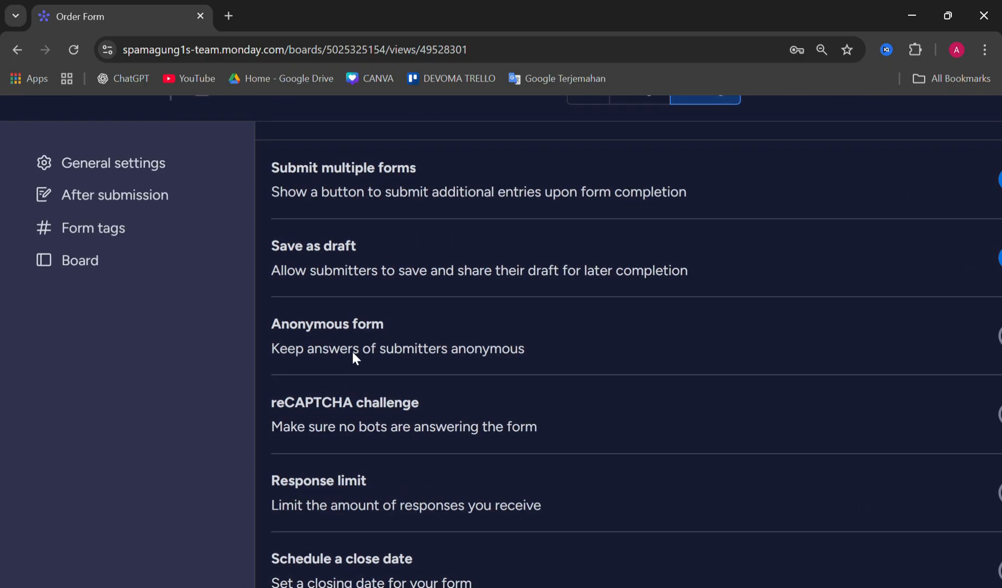
scroll(448, 374, "down", 3)
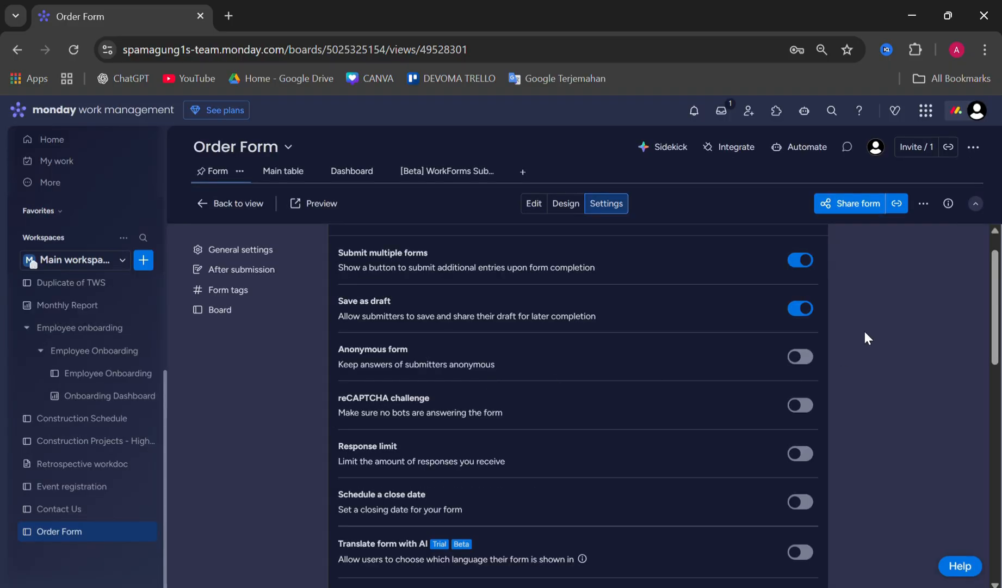
scroll(643, 358, "down", 1)
scroll(466, 357, "up", 3)
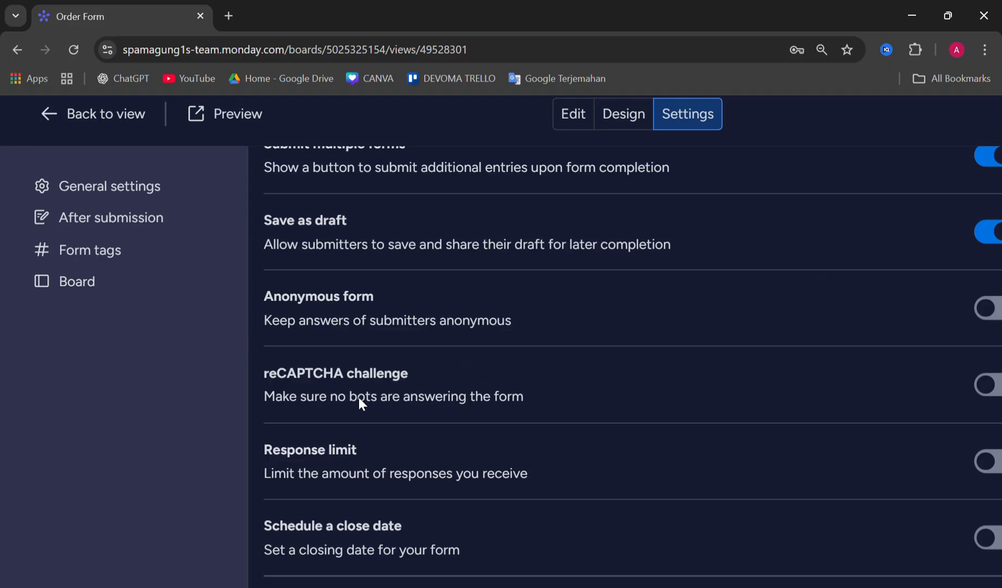
scroll(444, 420, "down", 2)
scroll(569, 316, "down", 3)
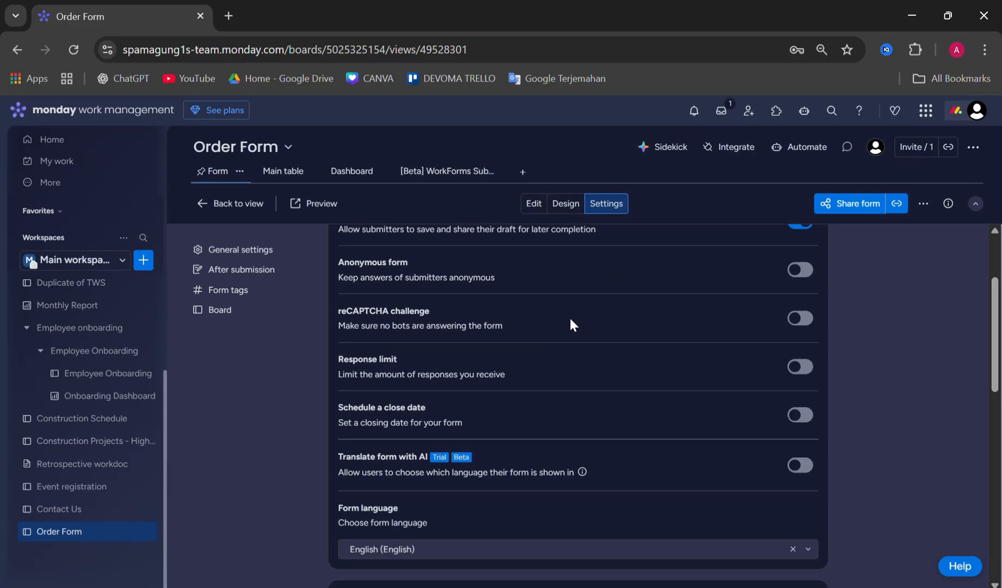
left_click(800, 317)
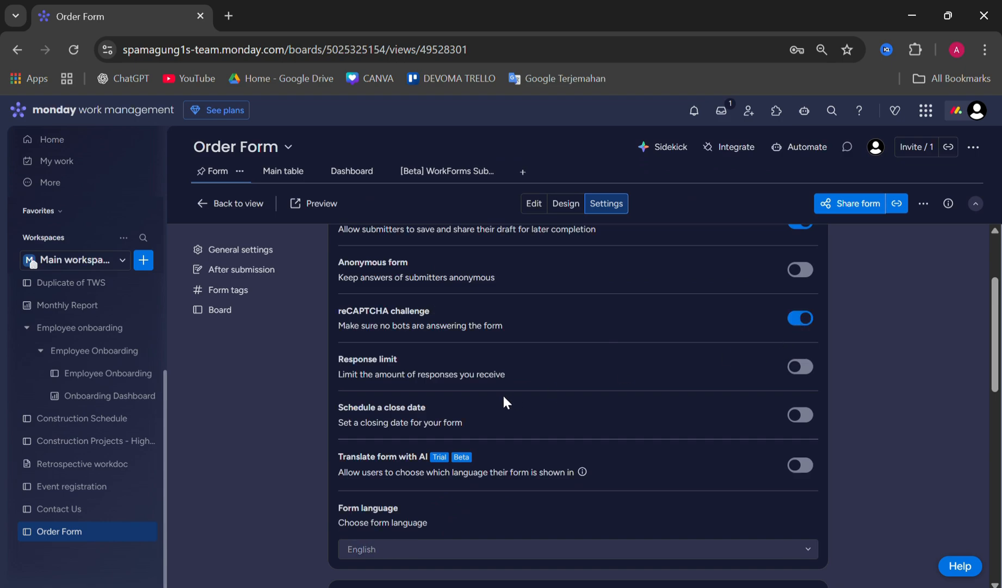
Add the recommended form_name and request_type tags to the form
scroll(501, 392, "down", 1)
scroll(381, 370, "up", 3)
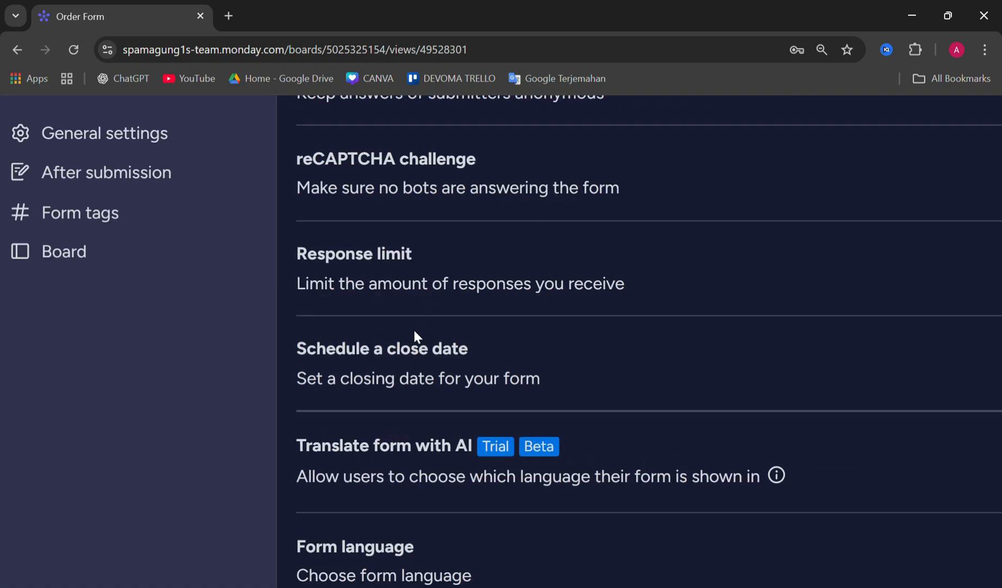
scroll(396, 262, "down", 3)
scroll(505, 358, "down", 4)
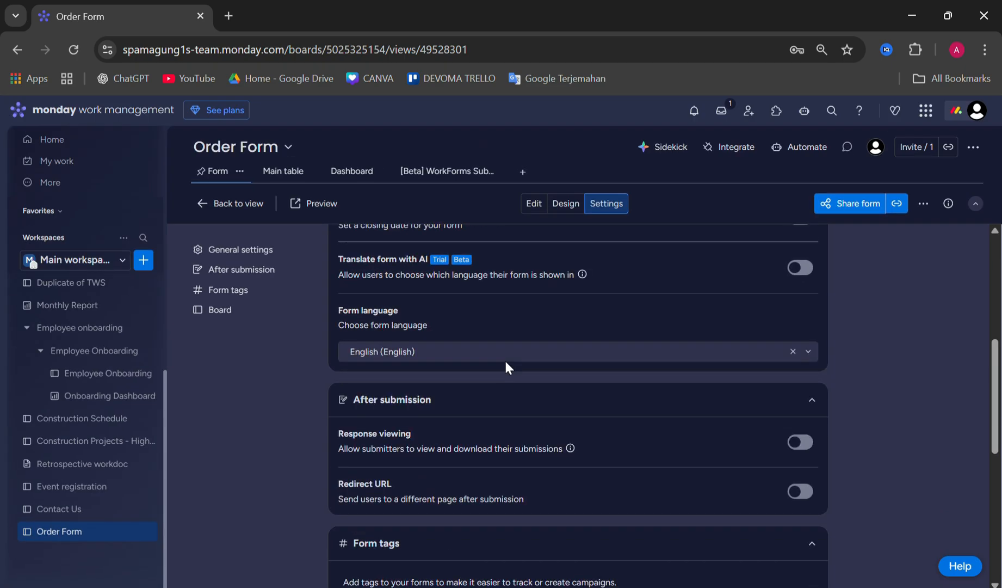
scroll(506, 365, "up", 2)
scroll(441, 390, "down", 3)
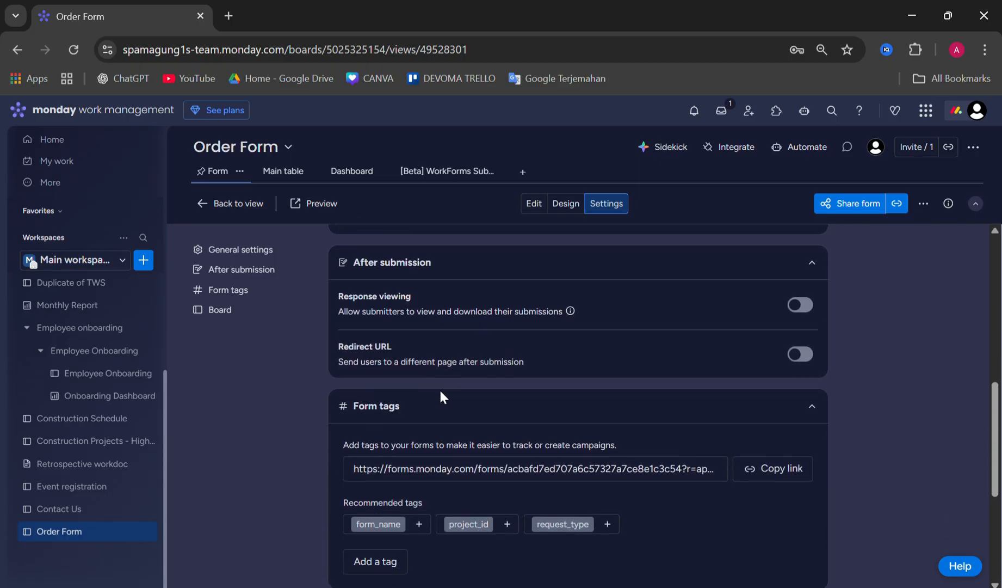
scroll(441, 390, "down", 1)
left_click(389, 399)
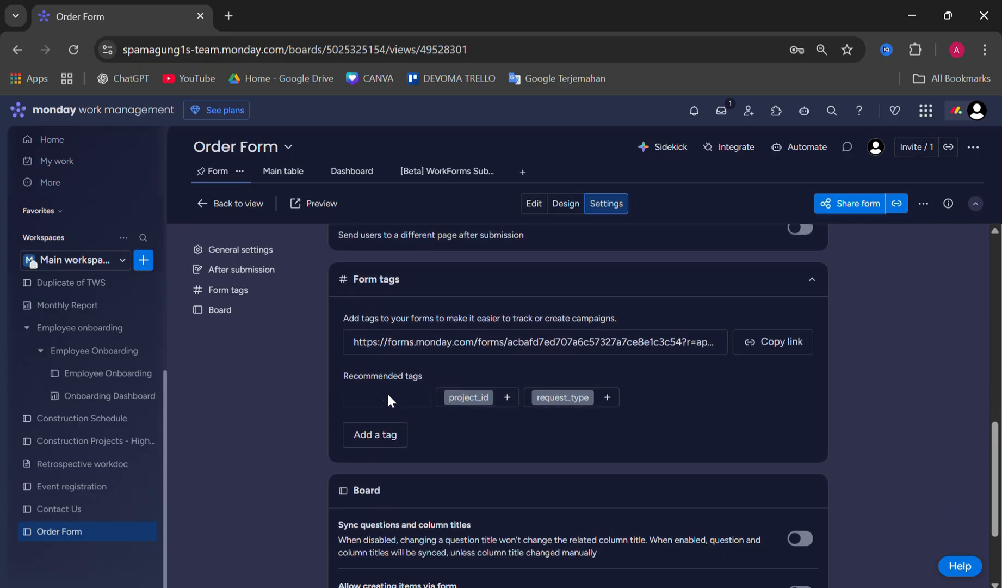
left_click(472, 408)
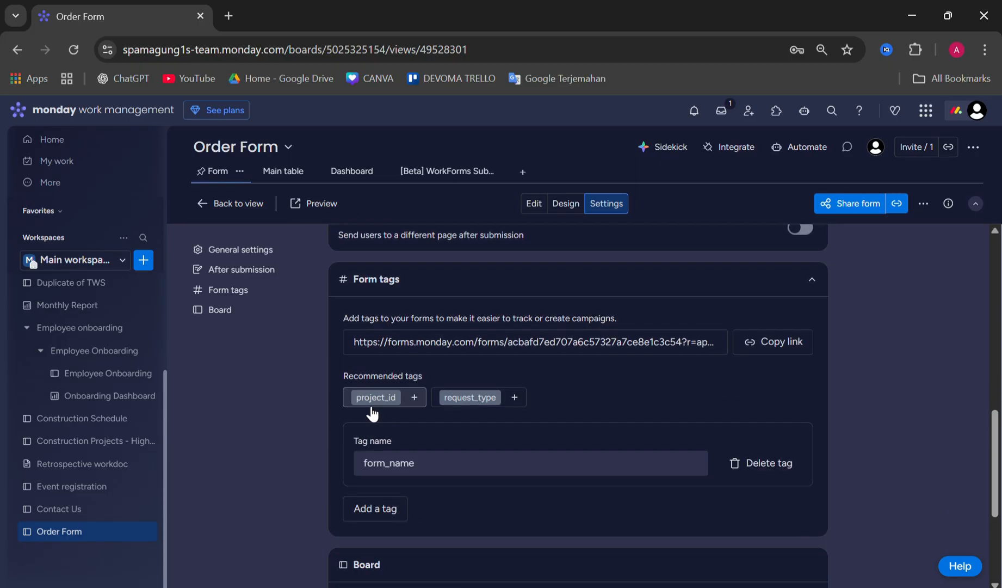
Review the added form tags and the board settings for title syncing, item creation and the answer group
scroll(446, 419, "down", 4)
scroll(454, 422, "up", 2)
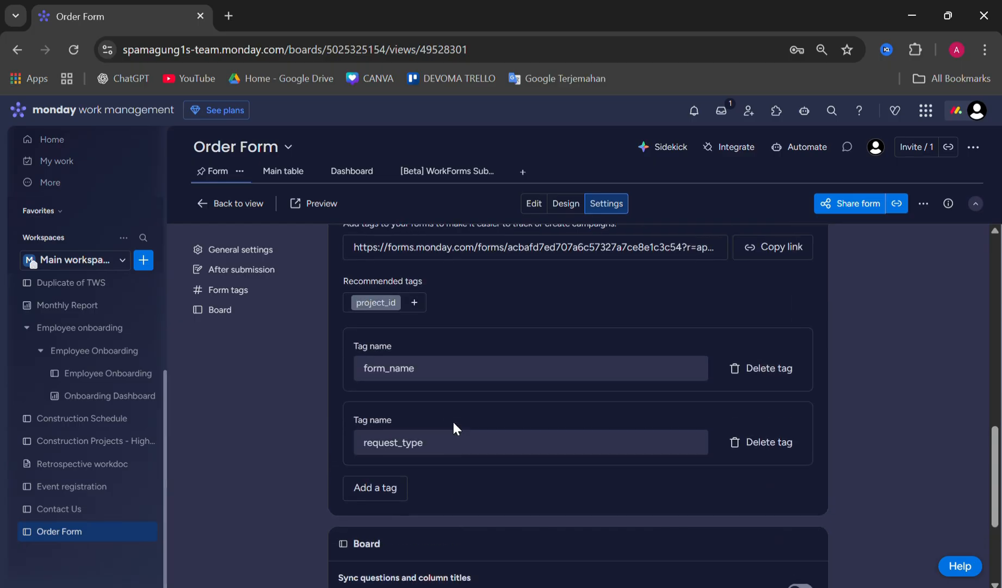
scroll(453, 423, "up", 1)
scroll(453, 422, "down", 4)
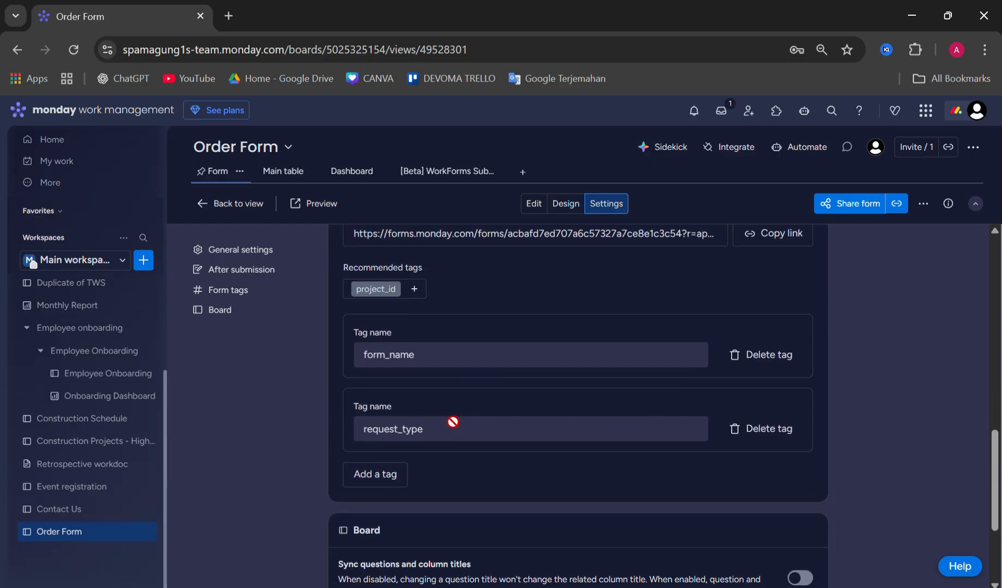
scroll(454, 428, "down", 1)
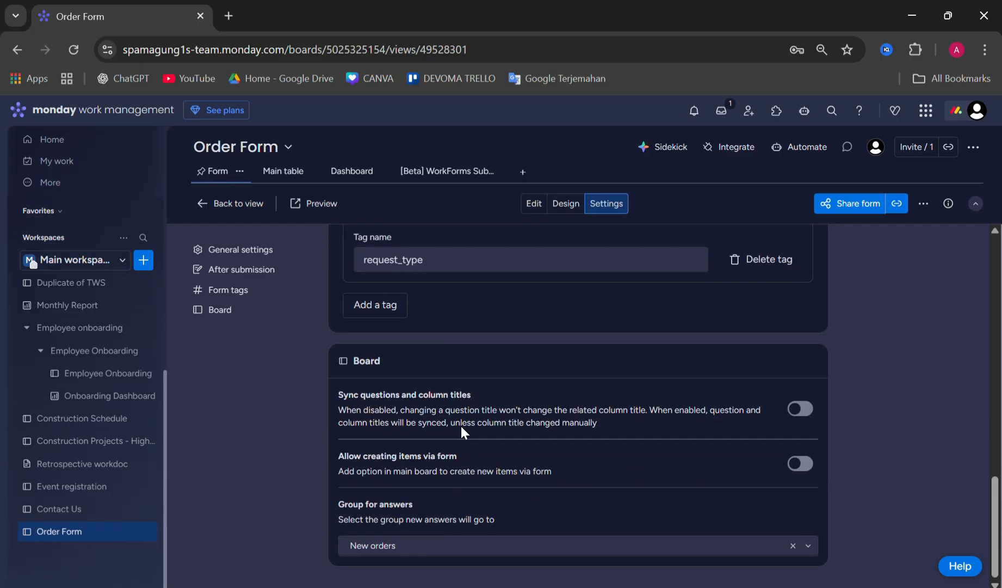
Open a preview of the order form and examine its questions, reCAPTCHA and submission options
scroll(511, 460, "up", 5)
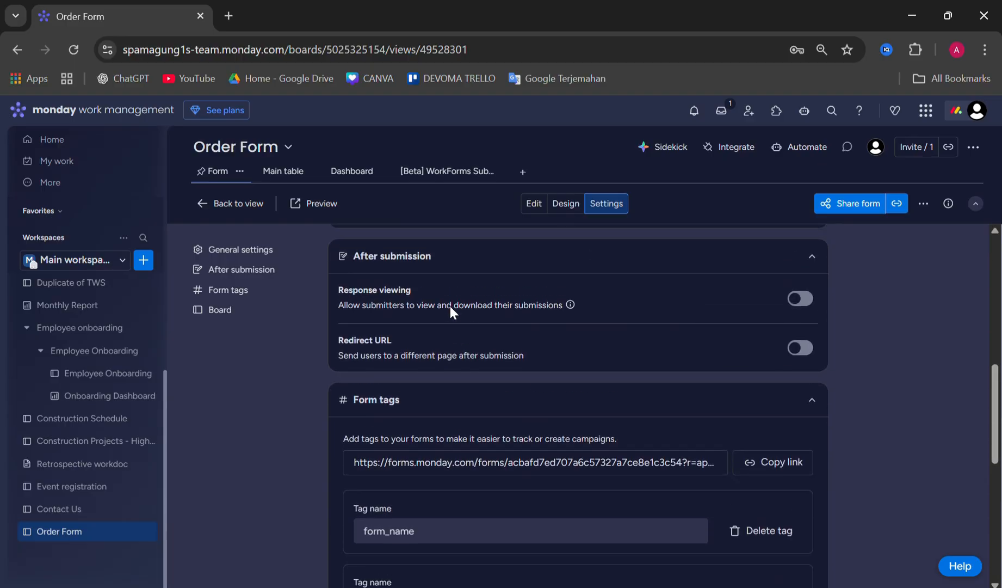
left_click(335, 211)
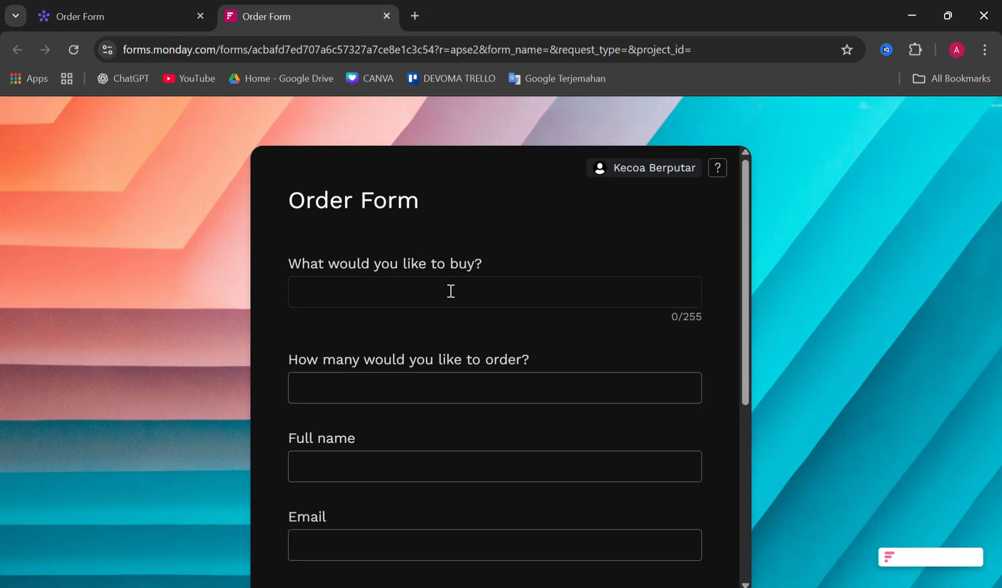
scroll(450, 291, "down", 3)
scroll(450, 290, "down", 2)
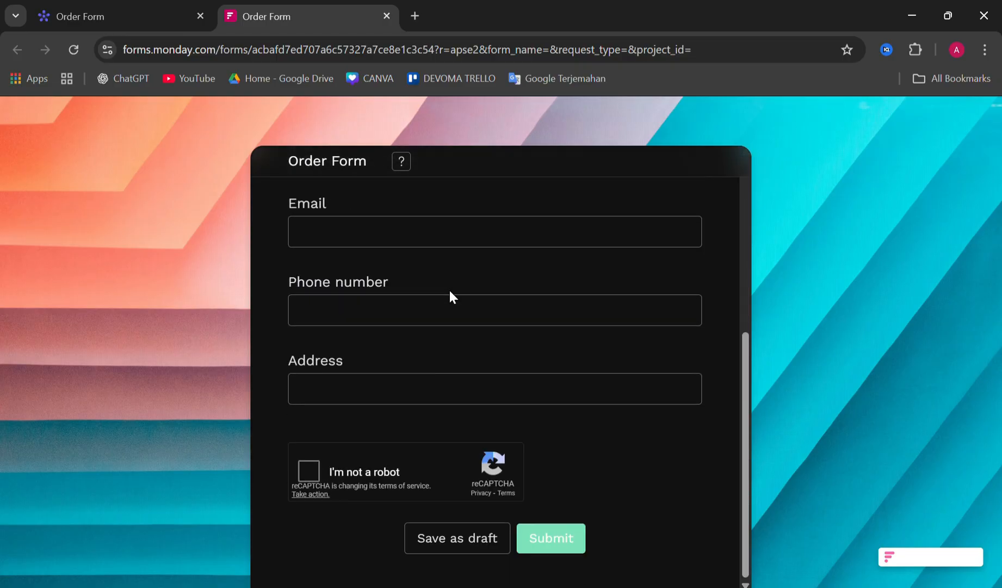
scroll(449, 294, "up", 5)
scroll(555, 223, "down", 5)
scroll(457, 338, "up", 1)
scroll(456, 338, "up", 3)
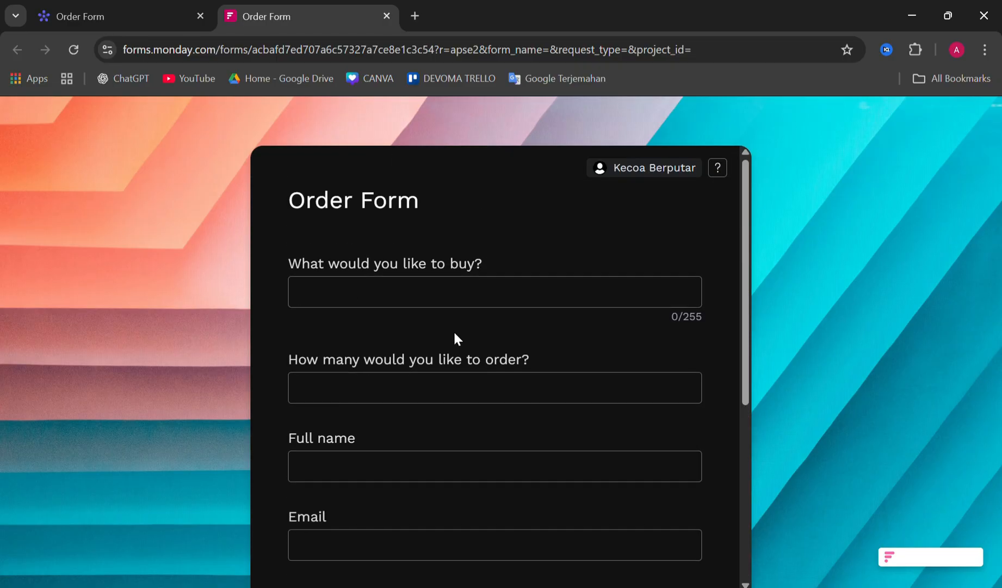
Return to the form builder and review the order form's general settings, question content and design
left_click(180, 7)
scroll(435, 279, "down", 1)
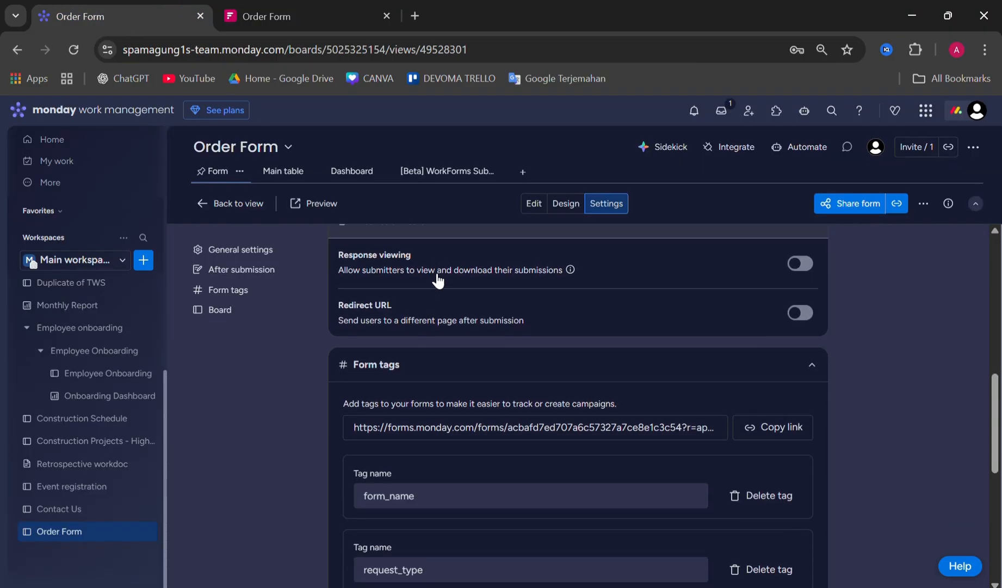
scroll(435, 279, "up", 3)
scroll(426, 285, "up", 5)
scroll(427, 285, "up", 2)
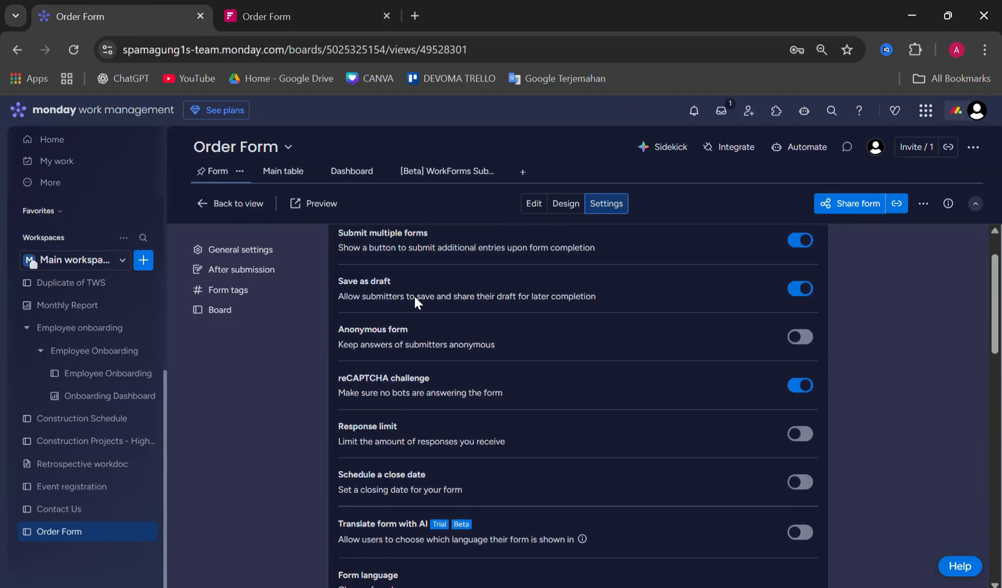
left_click(529, 205)
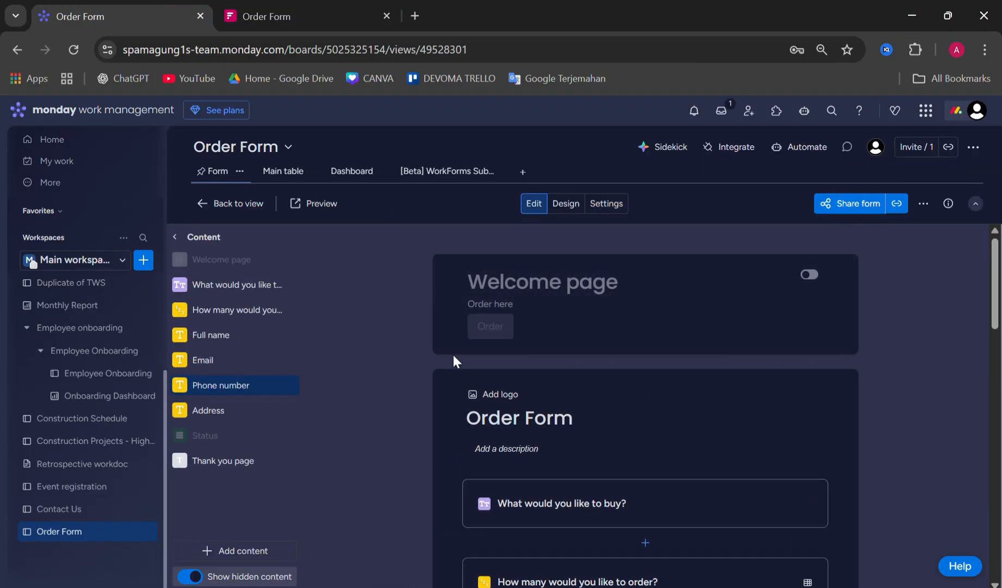
scroll(539, 340, "down", 2)
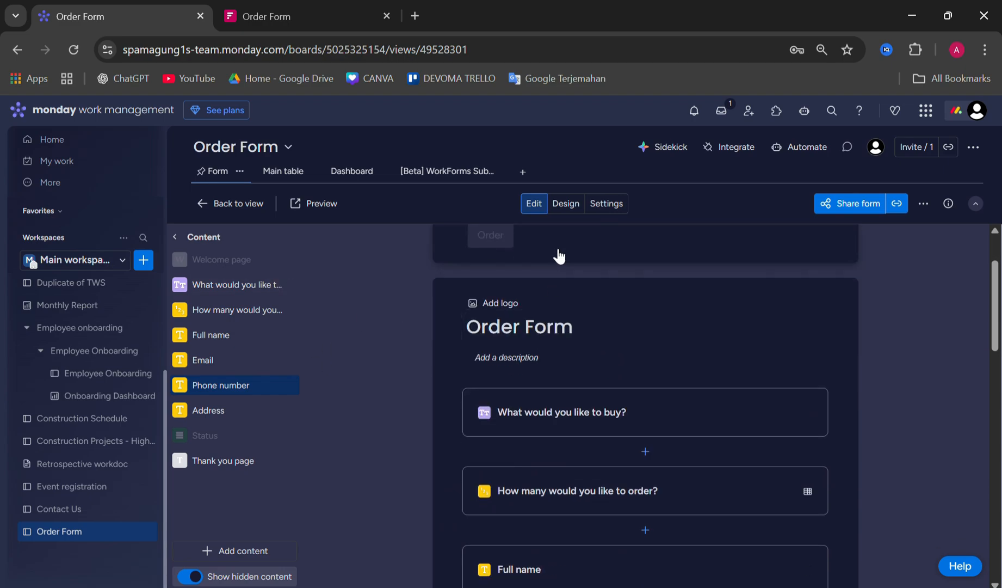
left_click(567, 214)
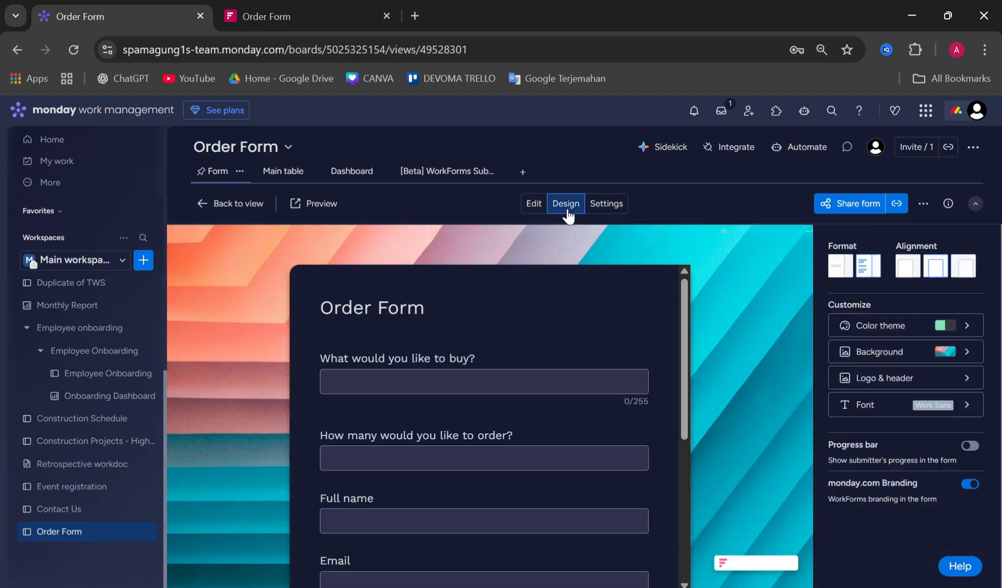
scroll(530, 341, "down", 2)
scroll(531, 341, "up", 2)
Copy the order form's link and enable Shorten URL in its sharing settings
left_click(898, 205)
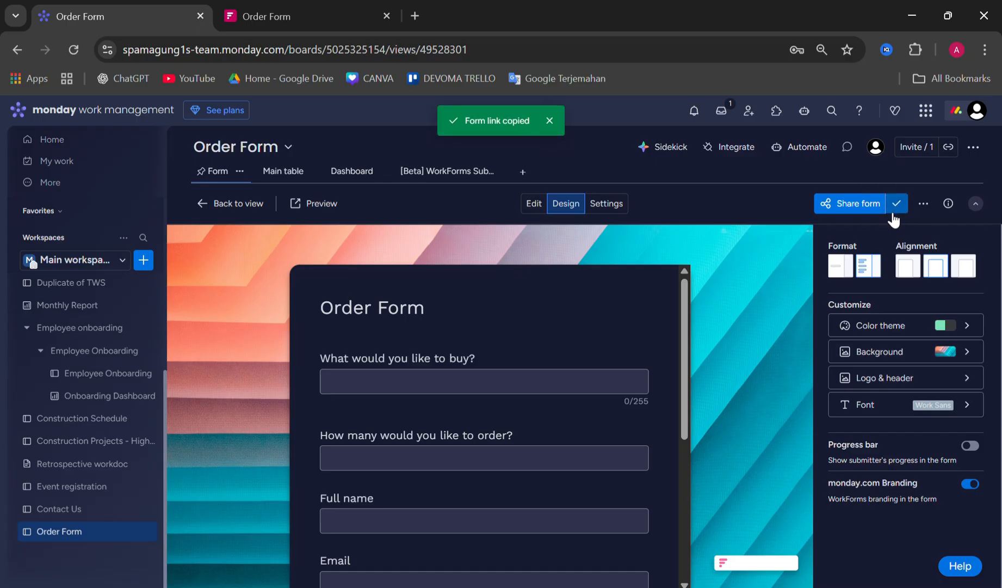
left_click(854, 204)
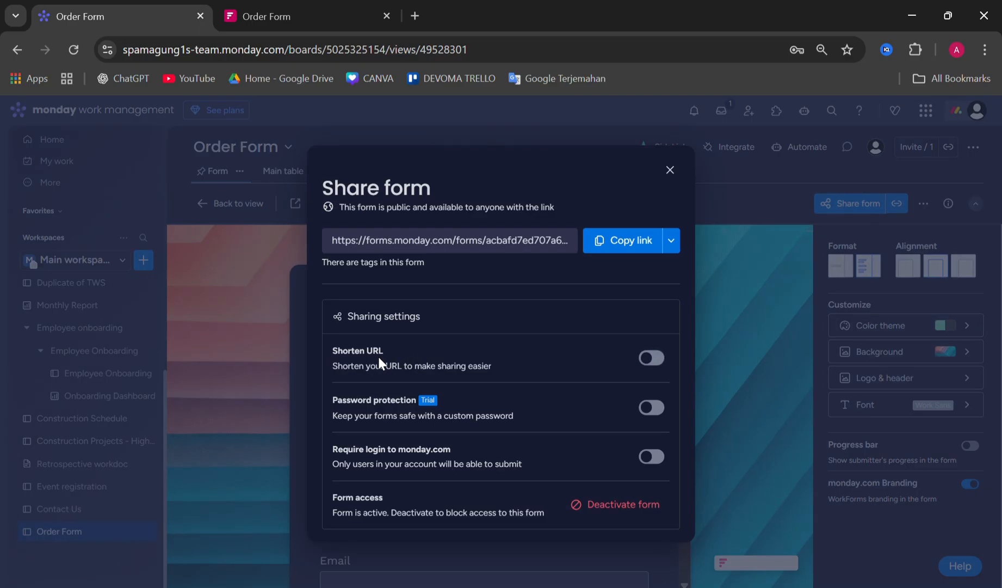
left_click(663, 356)
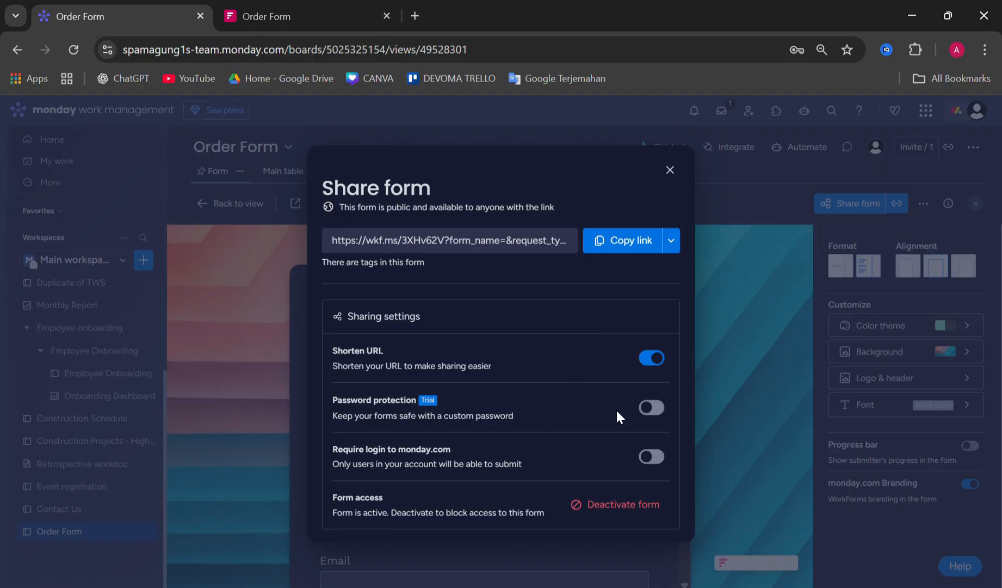
Enable the form's password protection to view the password field, and disable it again without setting a password
left_click(651, 408)
scroll(533, 421, "down", 1)
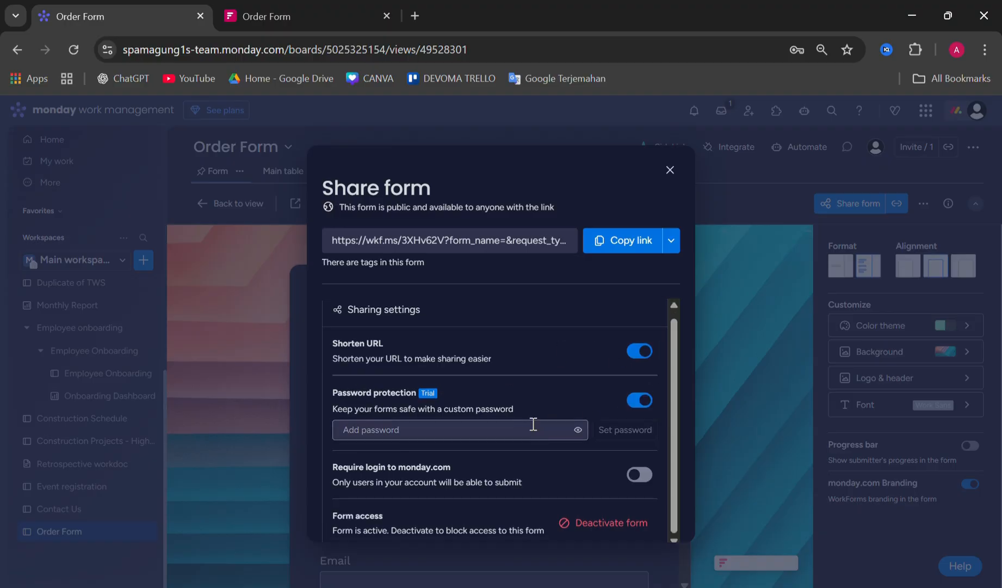
left_click(640, 413)
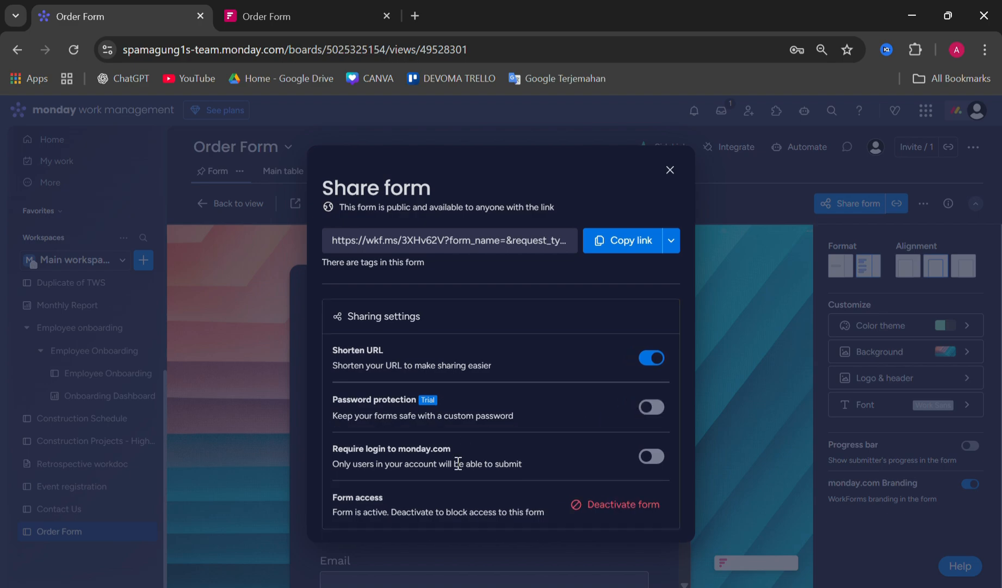
Copy the shortened order form link from the sharing dialog
left_click(623, 240)
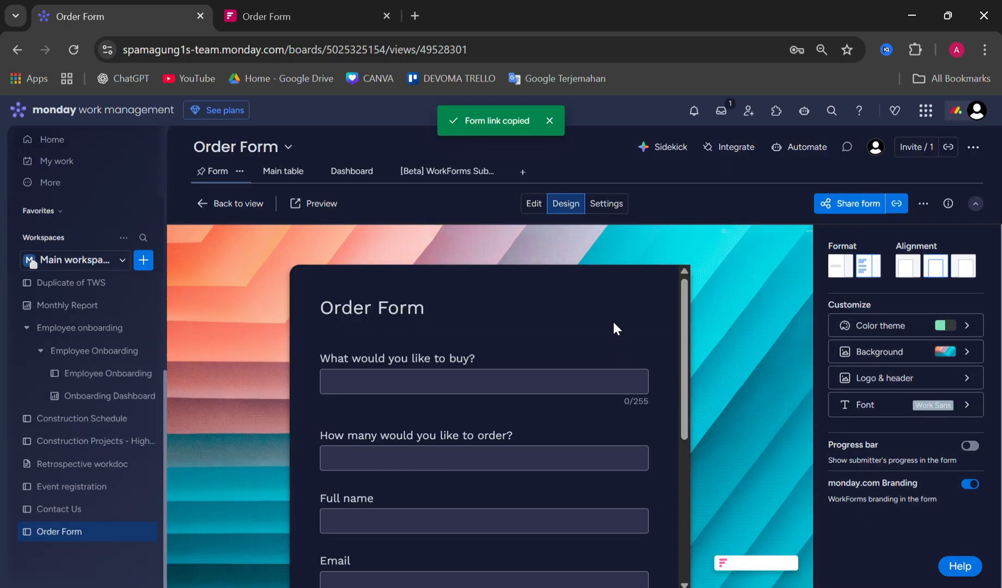